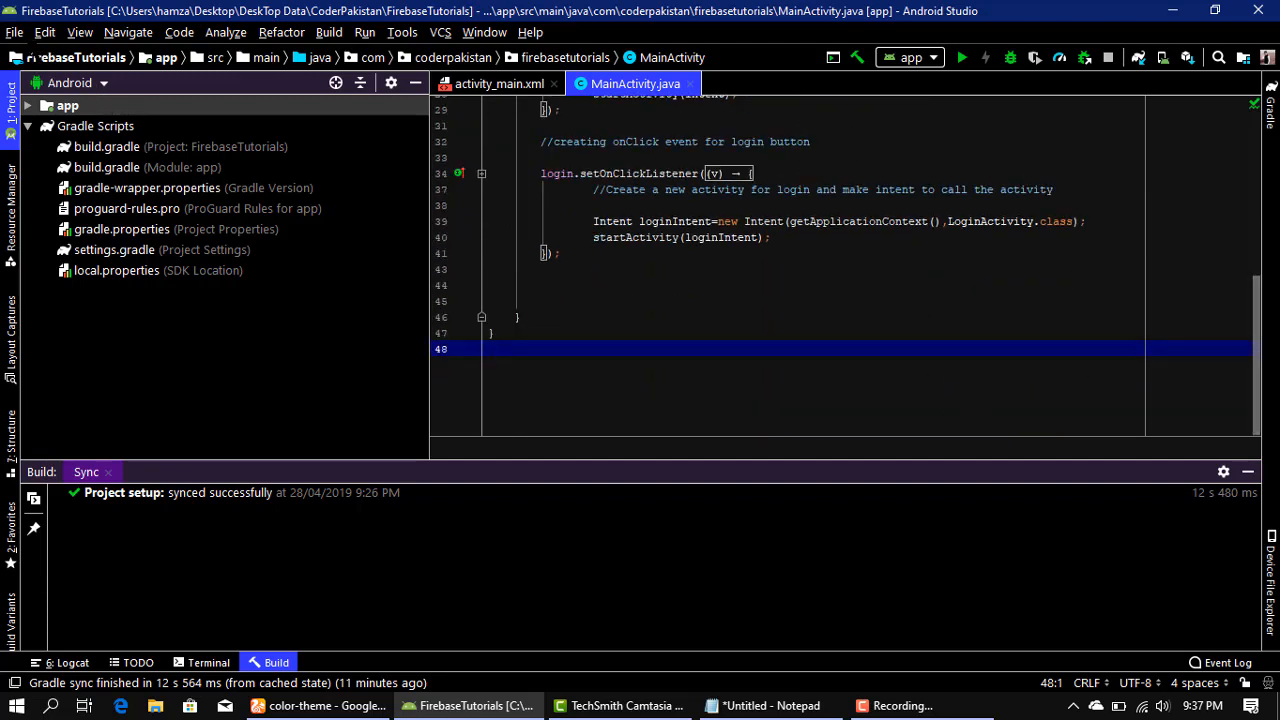
# Step: Change the IDE appearance theme to Darcula and apply it
pyautogui.click(14, 32)
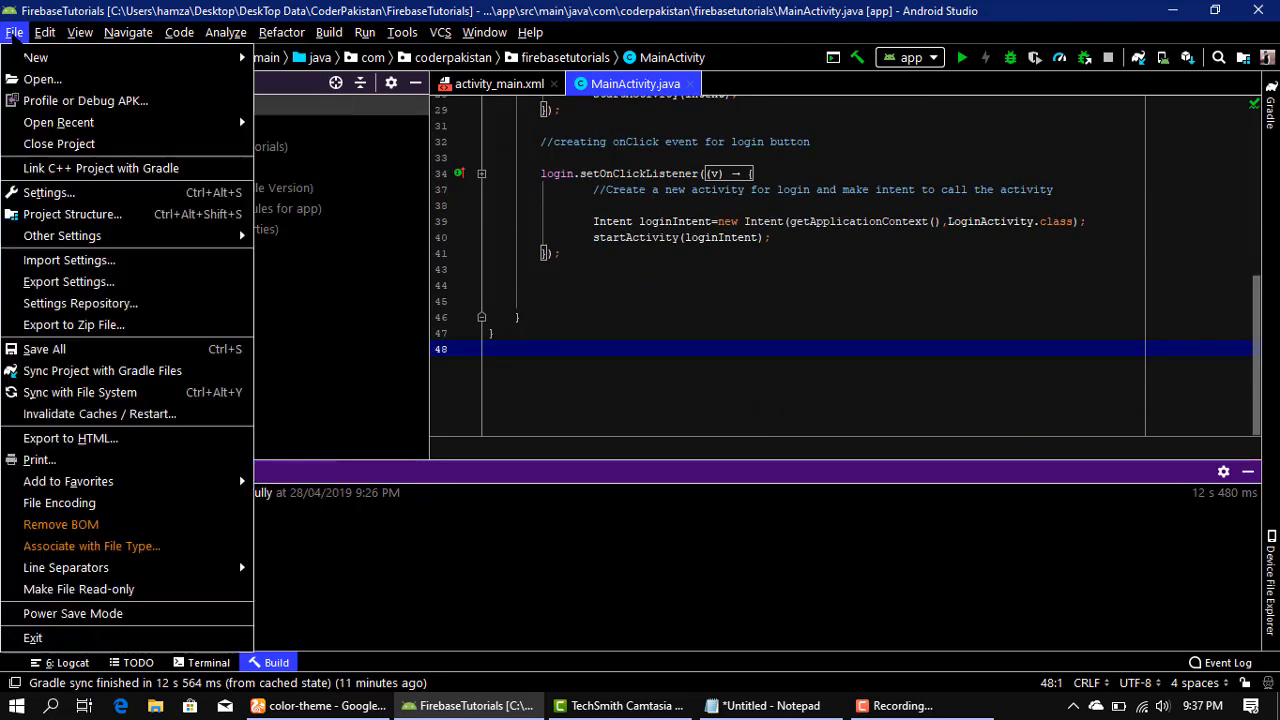
pyautogui.click(48, 192)
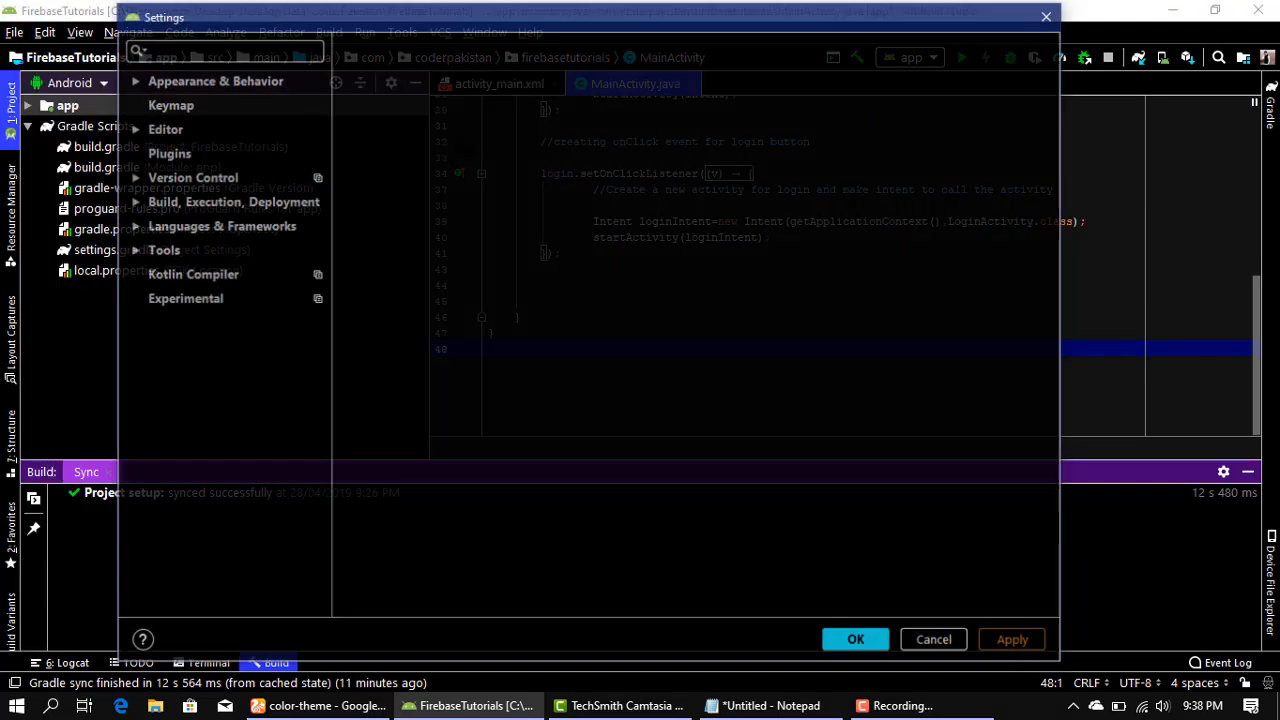
pyautogui.click(488, 86)
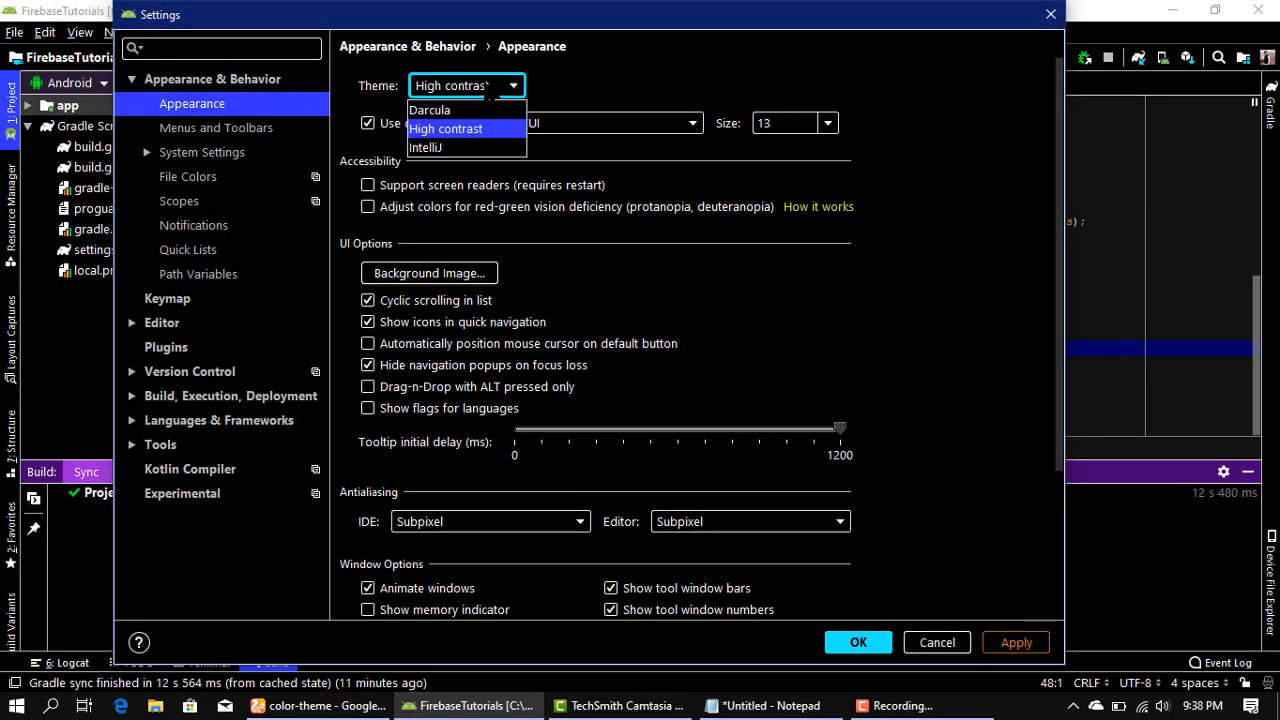
pyautogui.click(435, 110)
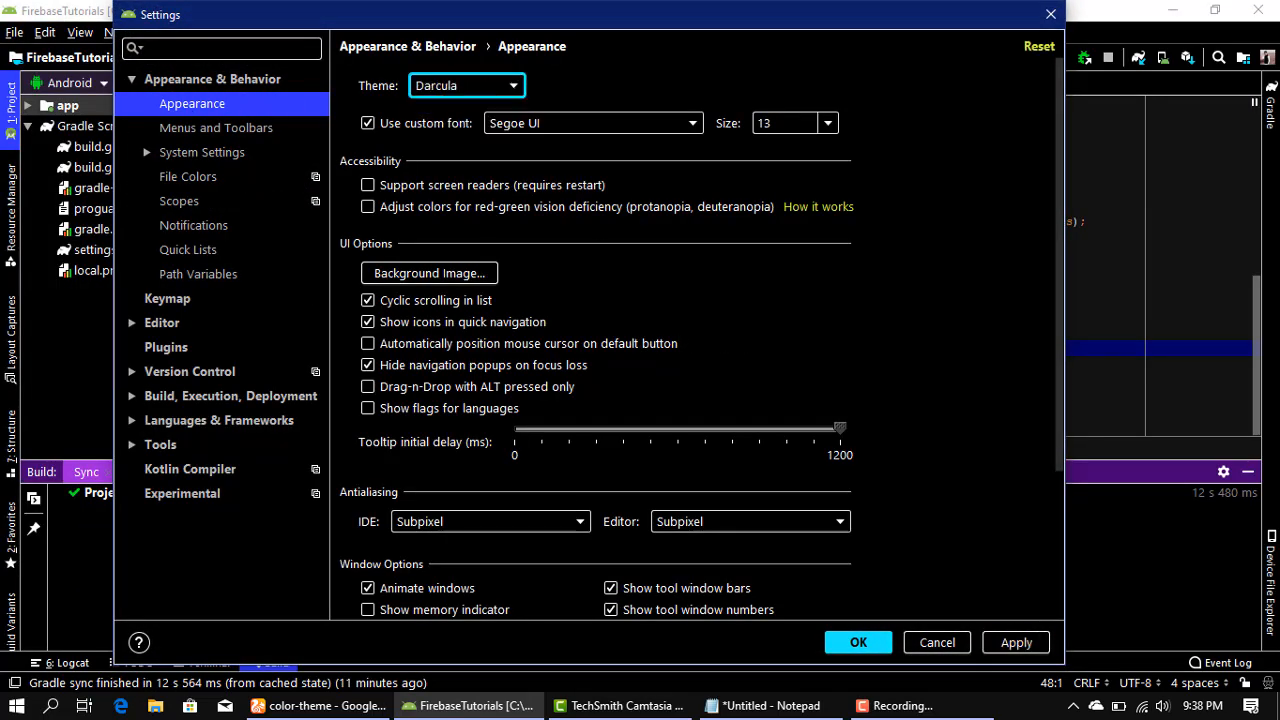
pyautogui.click(1020, 643)
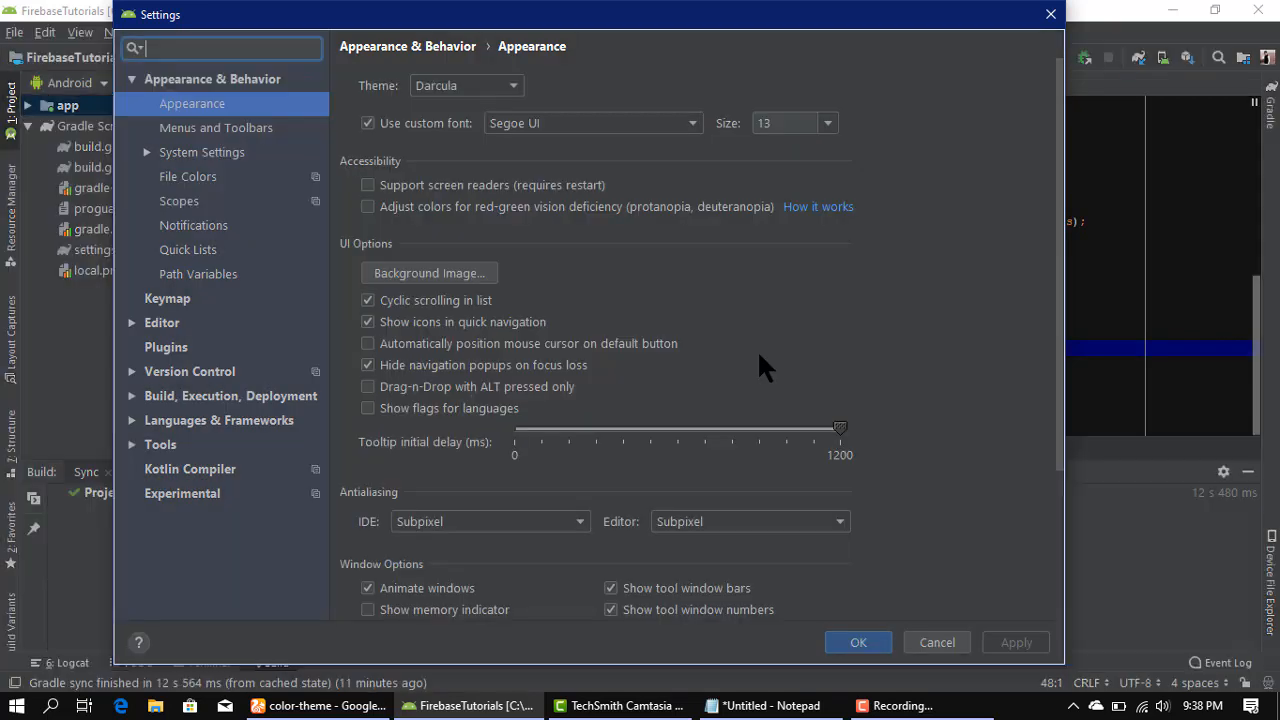
pyautogui.click(858, 642)
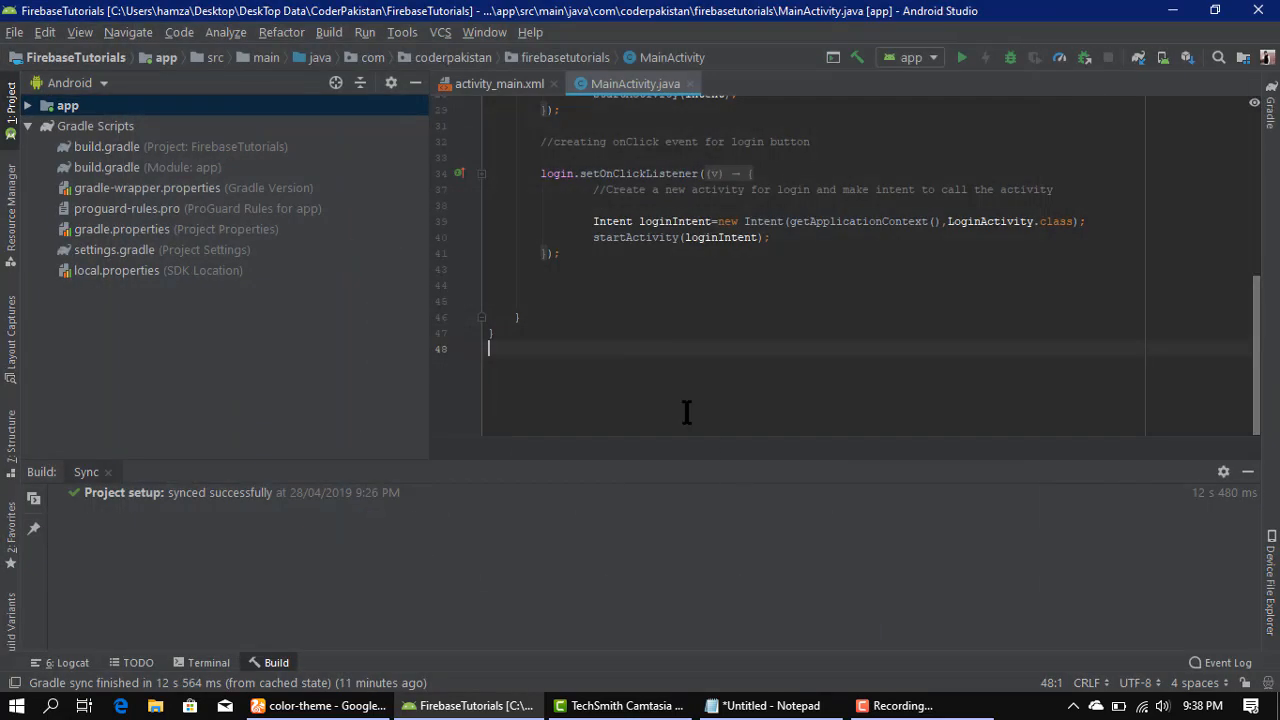
pyautogui.moveTo(835, 283); pyautogui.dragTo(535, 133)
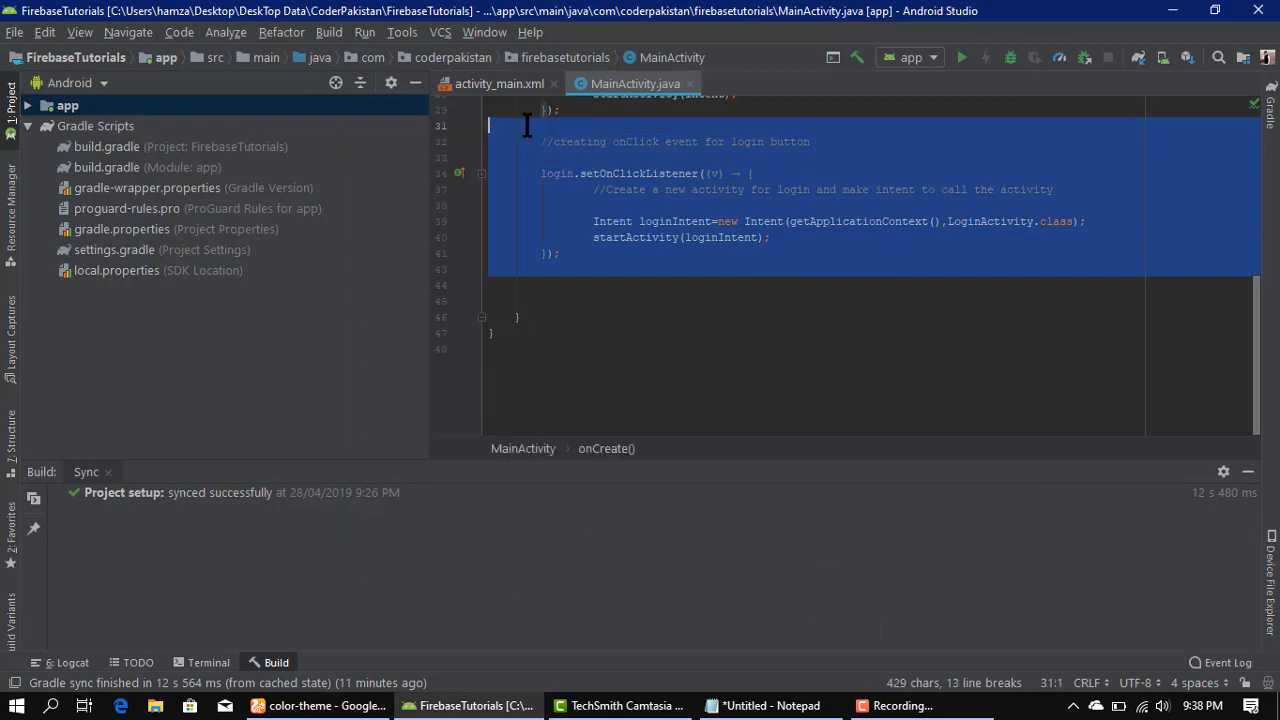
pyautogui.click(705, 281)
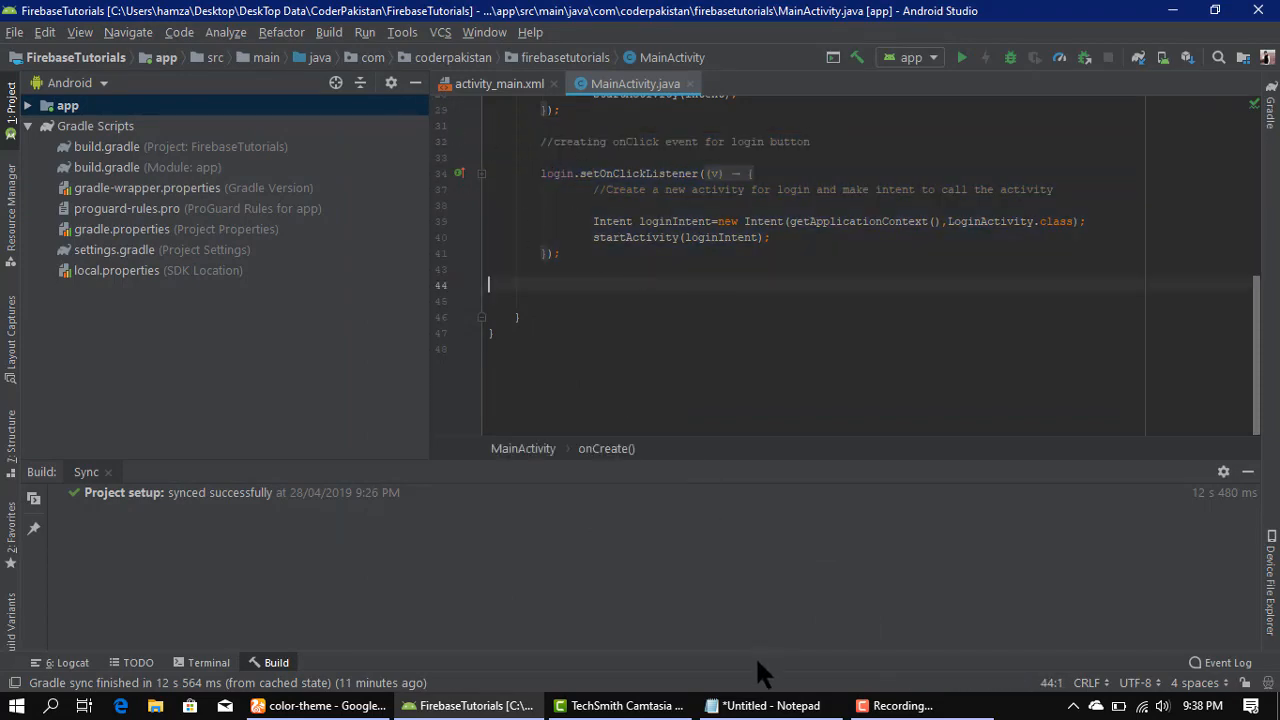
pyautogui.click(765, 705)
pyautogui.moveTo(274, 300); pyautogui.dragTo(6, 251)
pyautogui.click(249, 303)
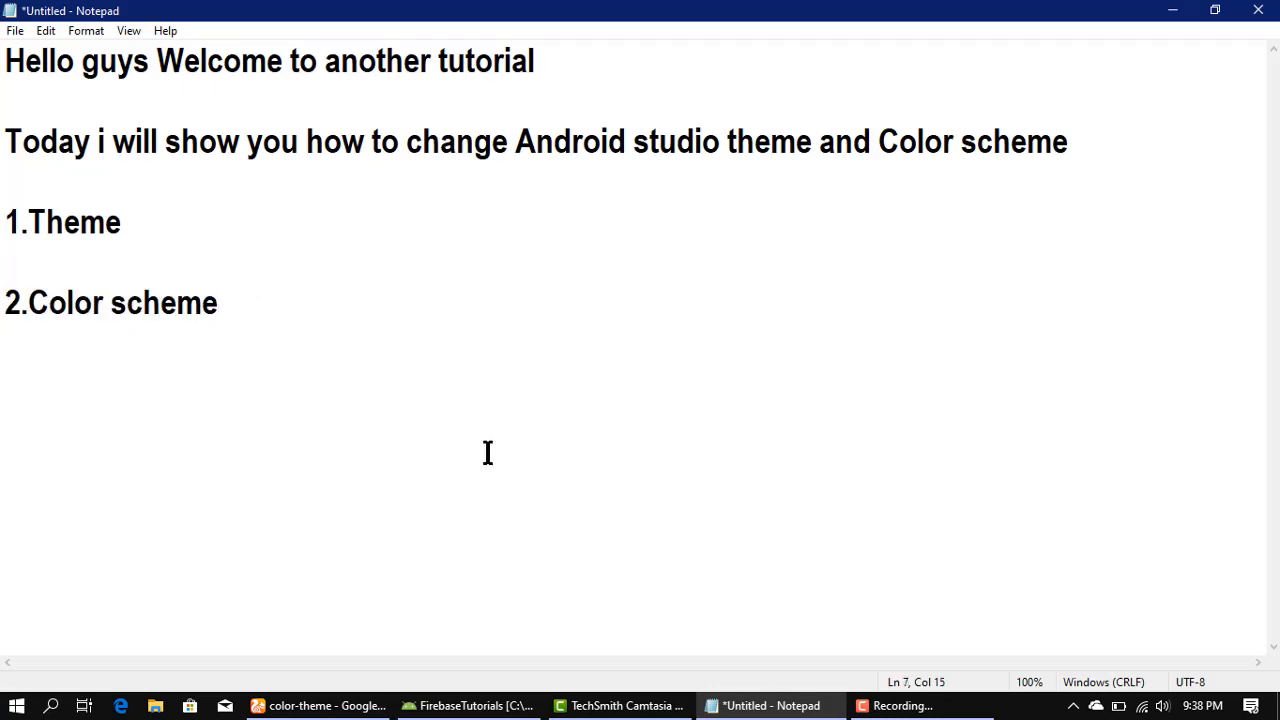
pyautogui.click(1172, 12)
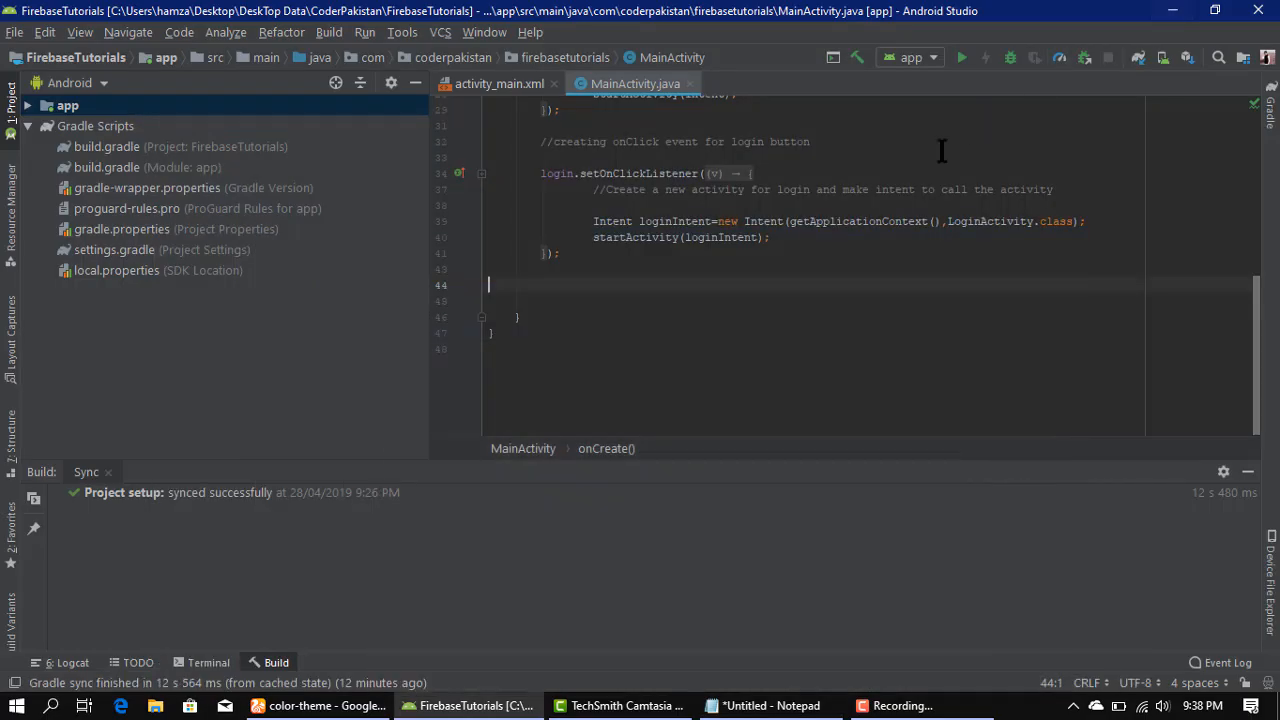
# Step: Switch to UC Browser, search Google for "color theme" and open the color-themes.com site
pyautogui.click(330, 700)
pyautogui.click(257, 113)
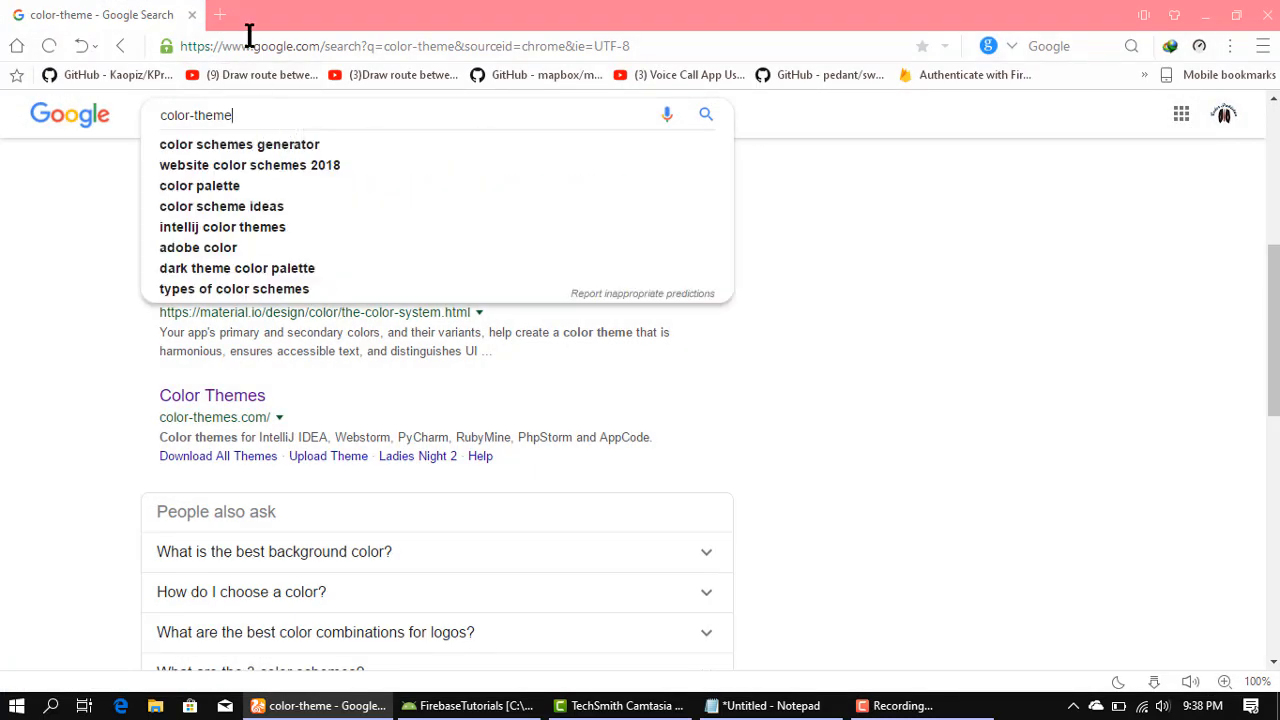
pyautogui.click(191, 14)
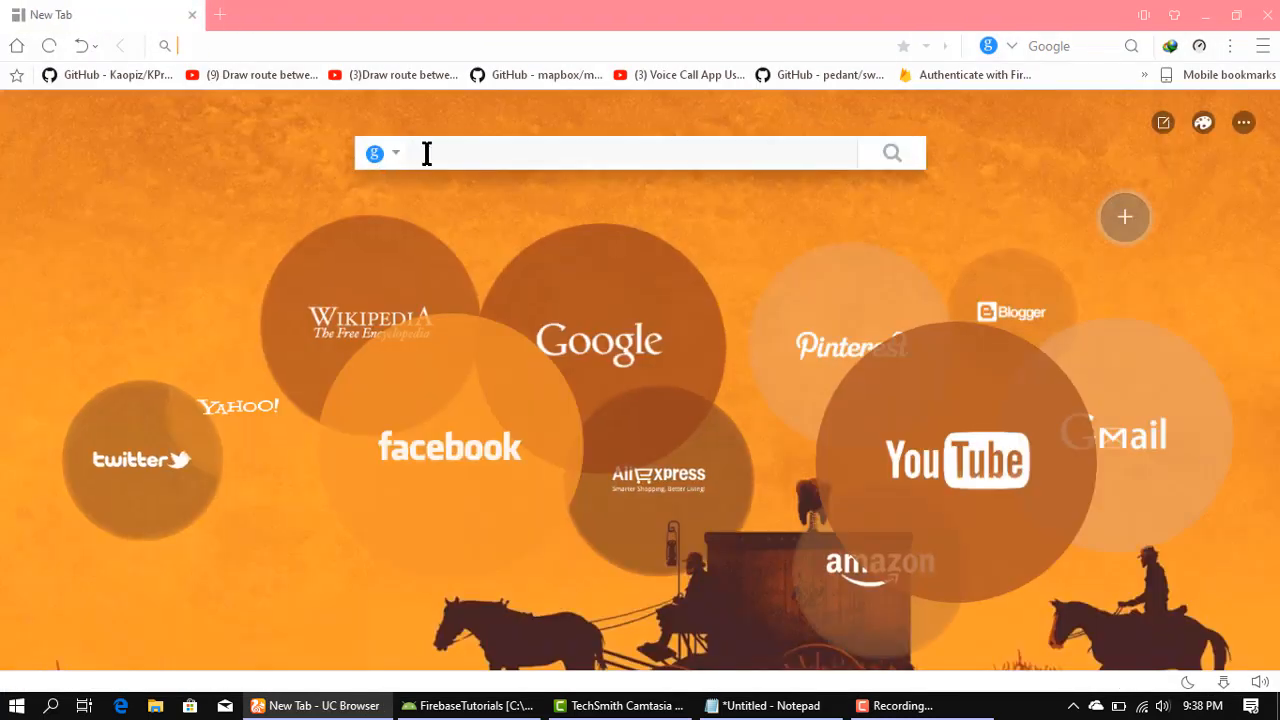
pyautogui.click(429, 155)
pyautogui.write('color')
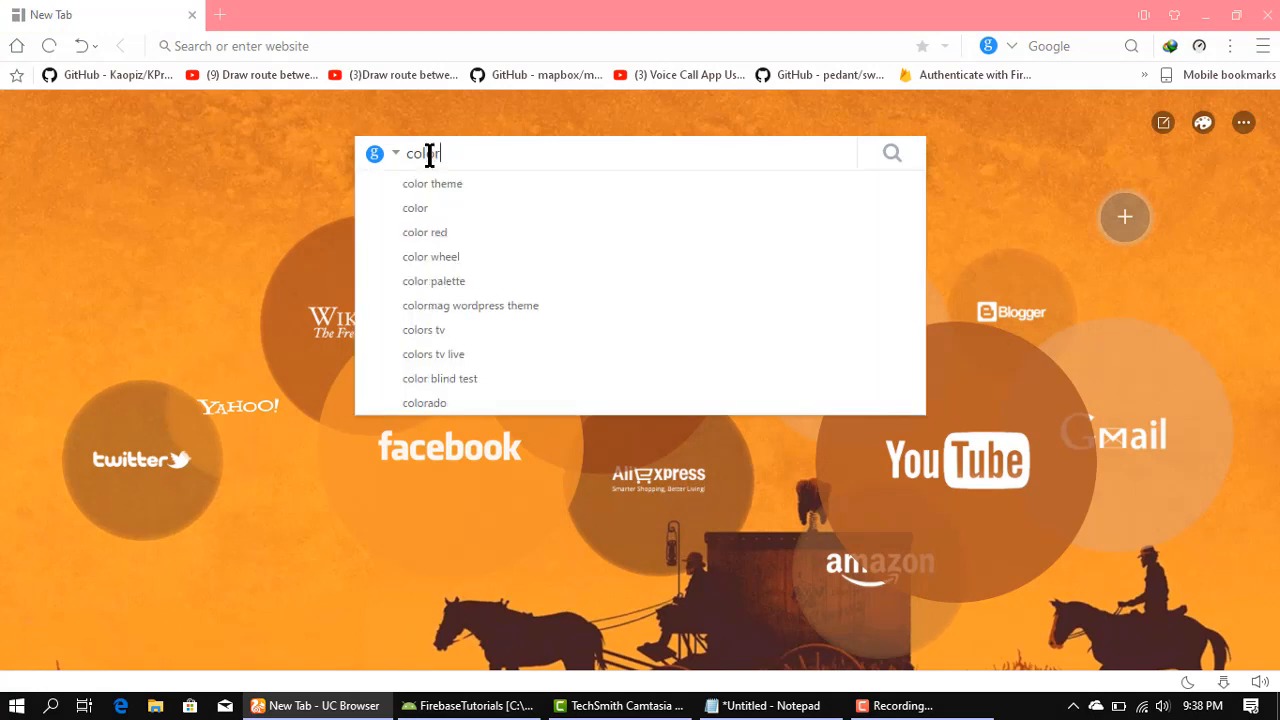
pyautogui.press('Down')
pyautogui.press('Return')
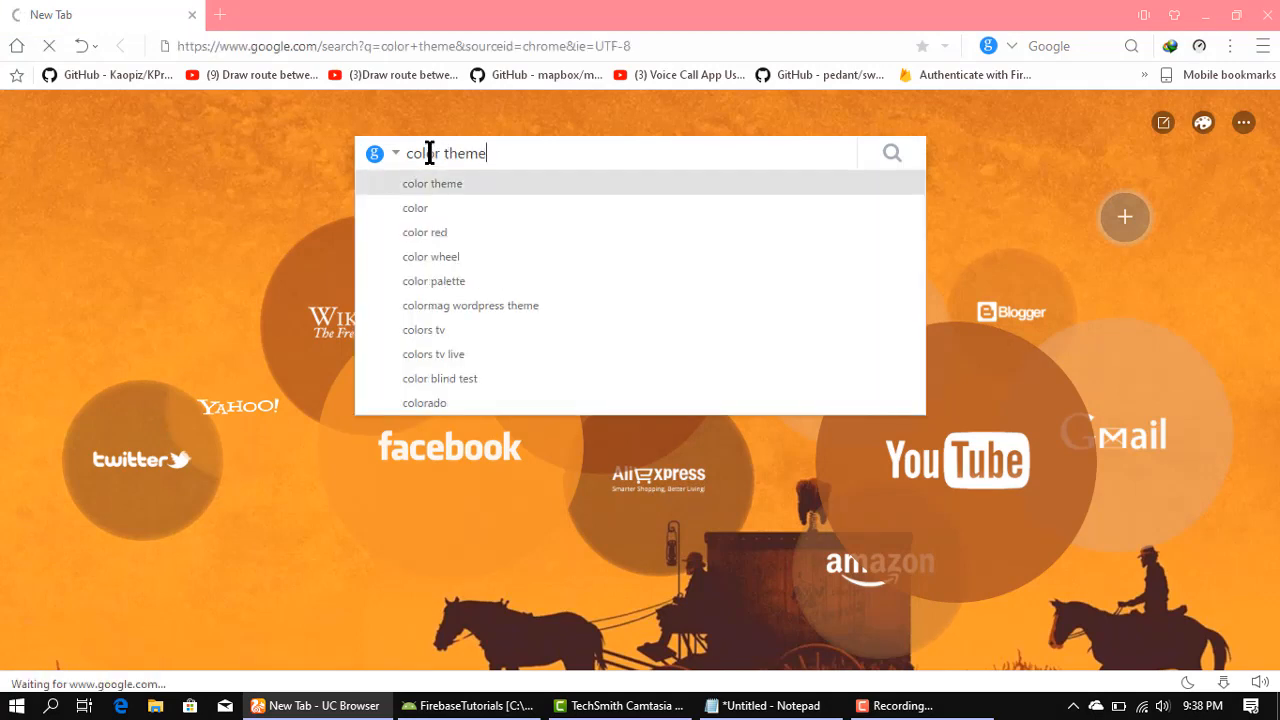
pyautogui.scroll(-2, 416, 170)
pyautogui.scroll(-3, 416, 184)
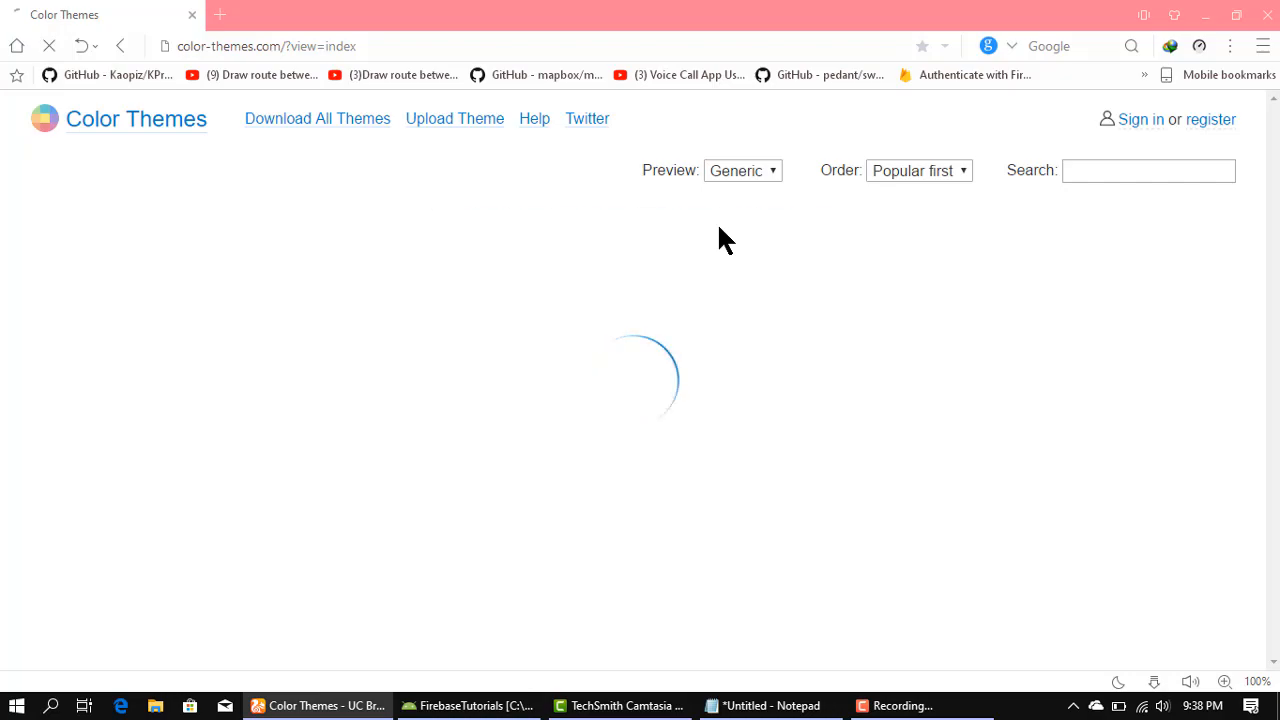
# Step: Browse the gallery of editor color themes on the site and compare their code previews
pyautogui.scroll(-5, 725, 240)
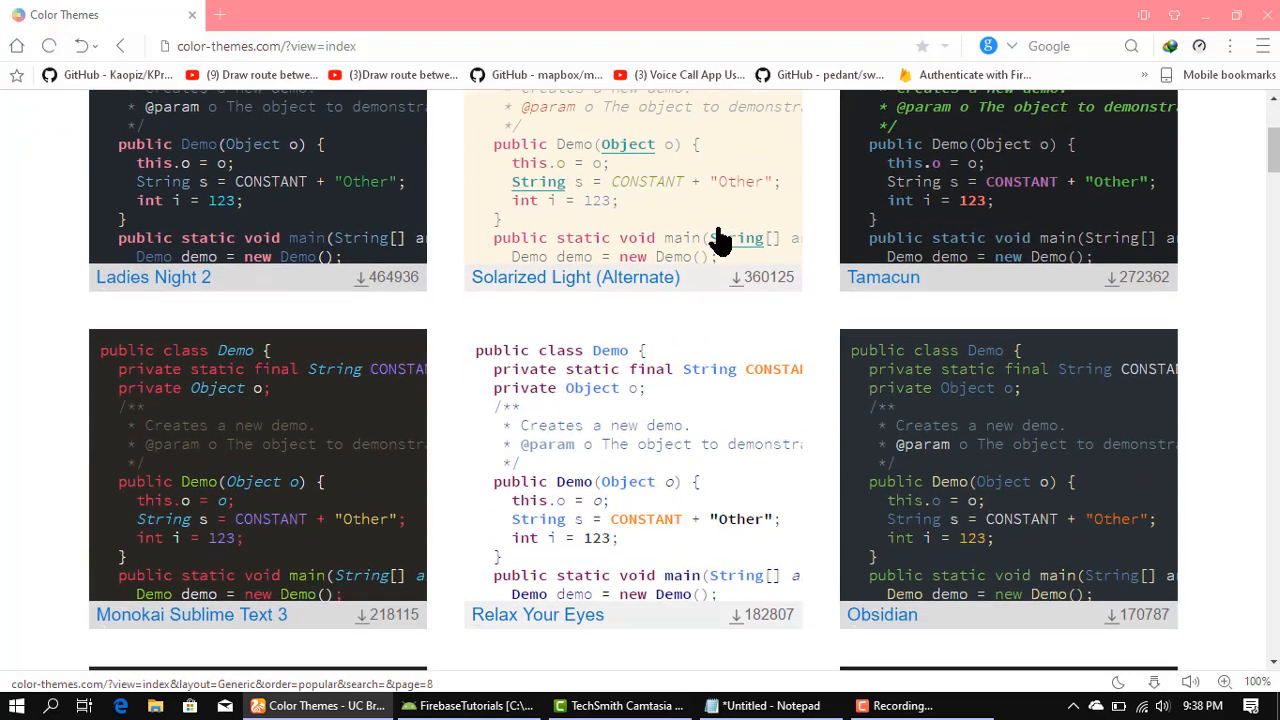
pyautogui.scroll(-8, 720, 240)
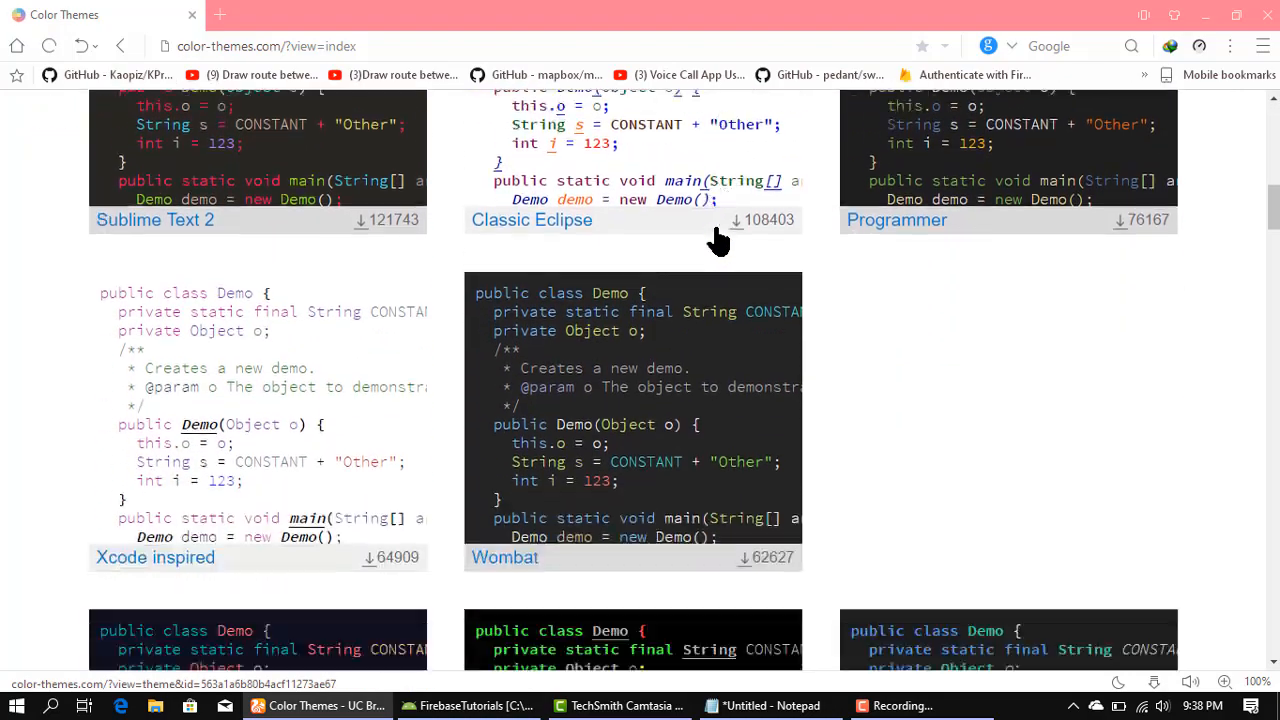
pyautogui.scroll(-7, 705, 232)
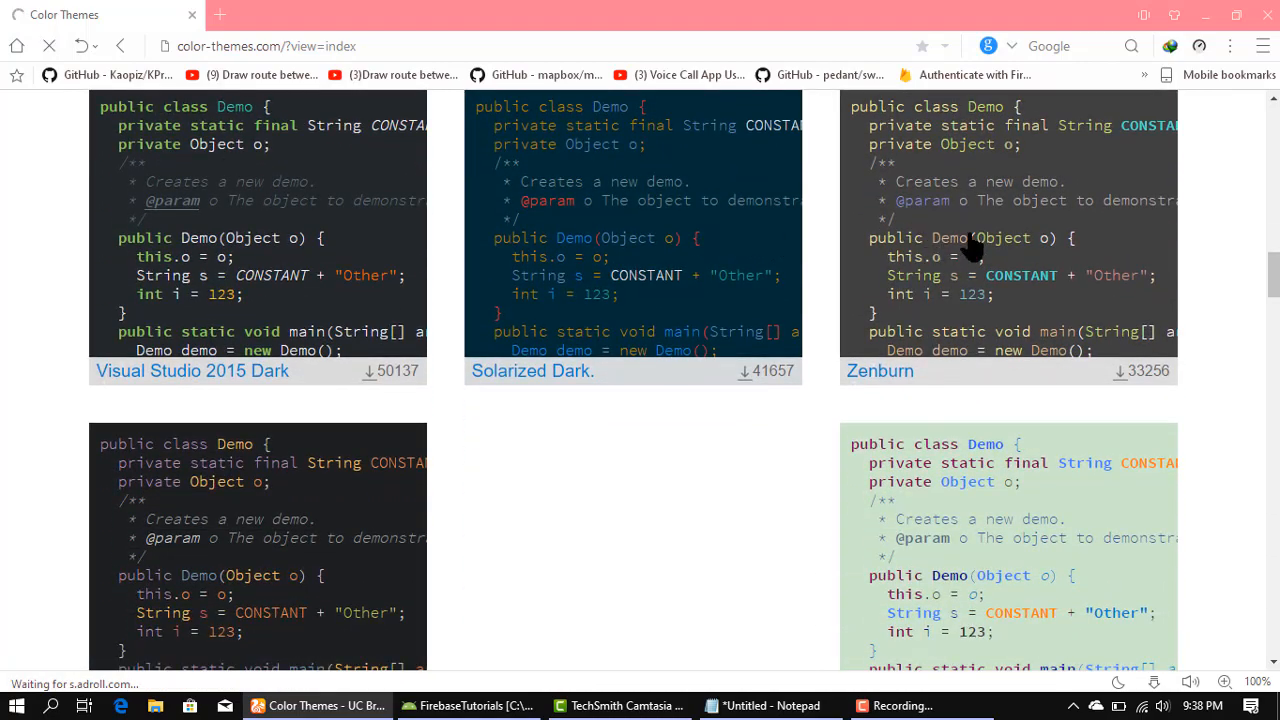
pyautogui.scroll(-4, 971, 249)
pyautogui.scroll(-4, 970, 240)
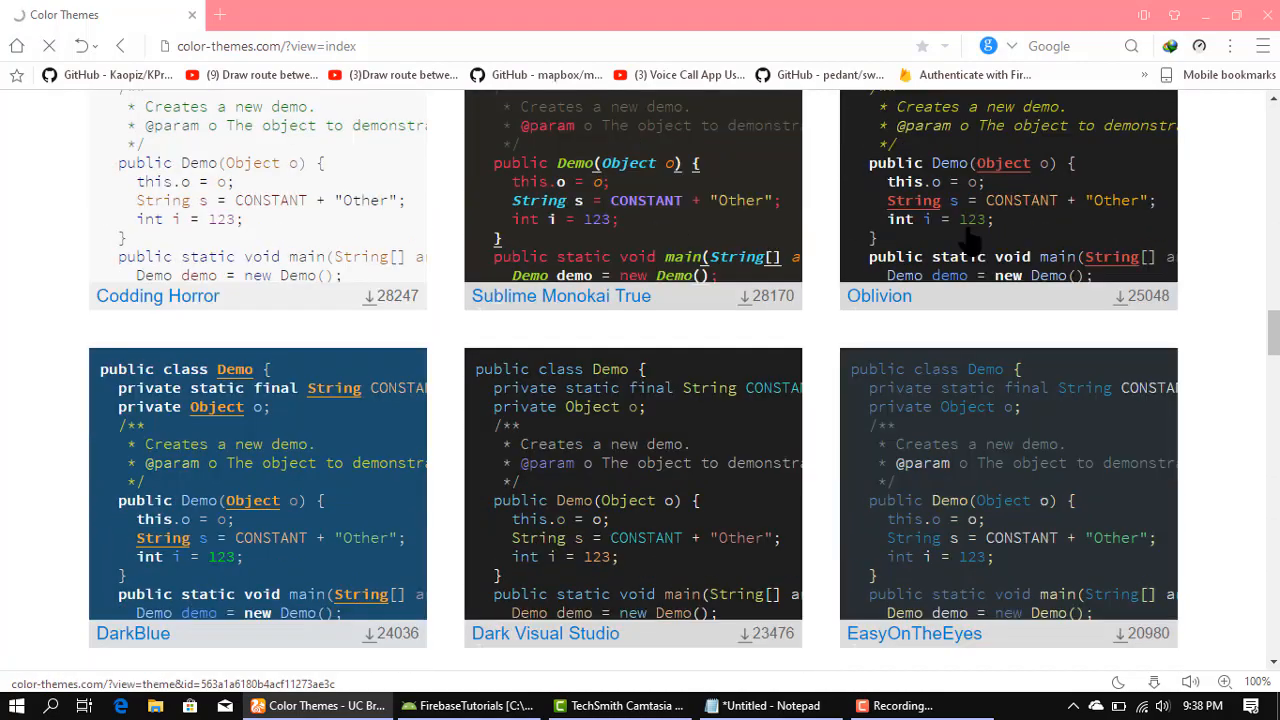
pyautogui.scroll(-3, 970, 240)
pyautogui.scroll(-3, 971, 249)
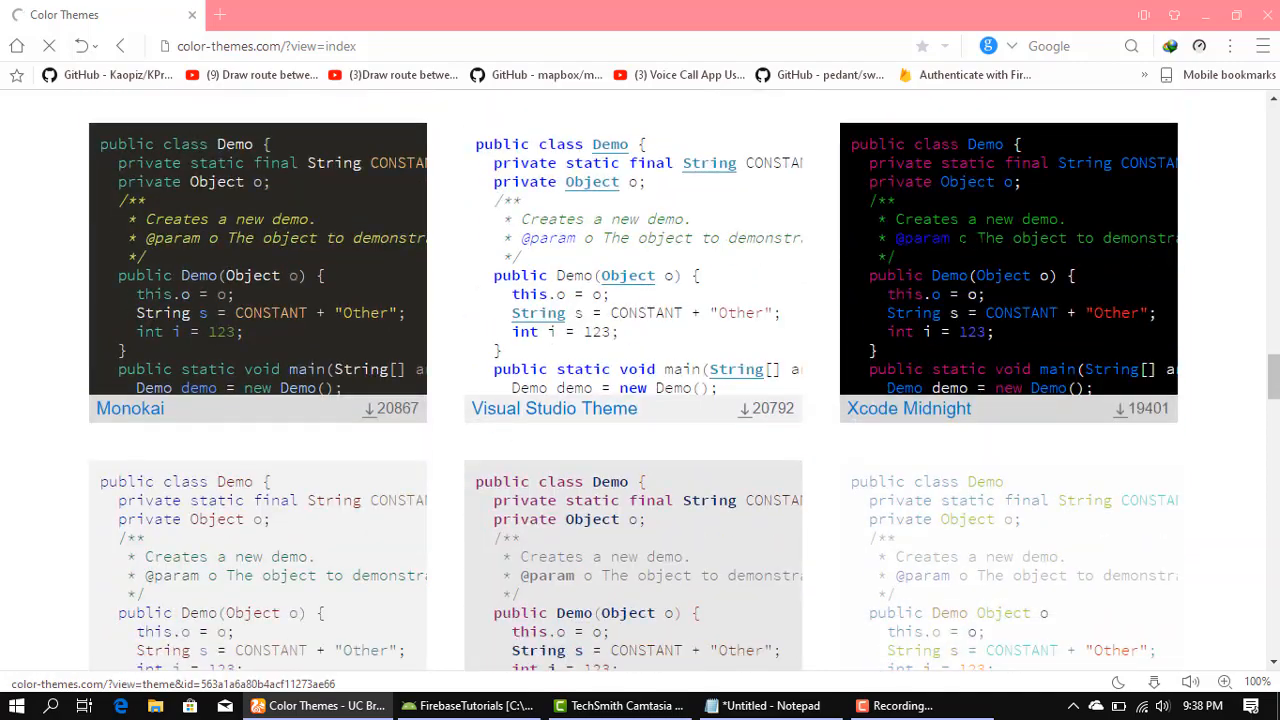
pyautogui.scroll(-4, 970, 240)
pyautogui.scroll(-2, 970, 240)
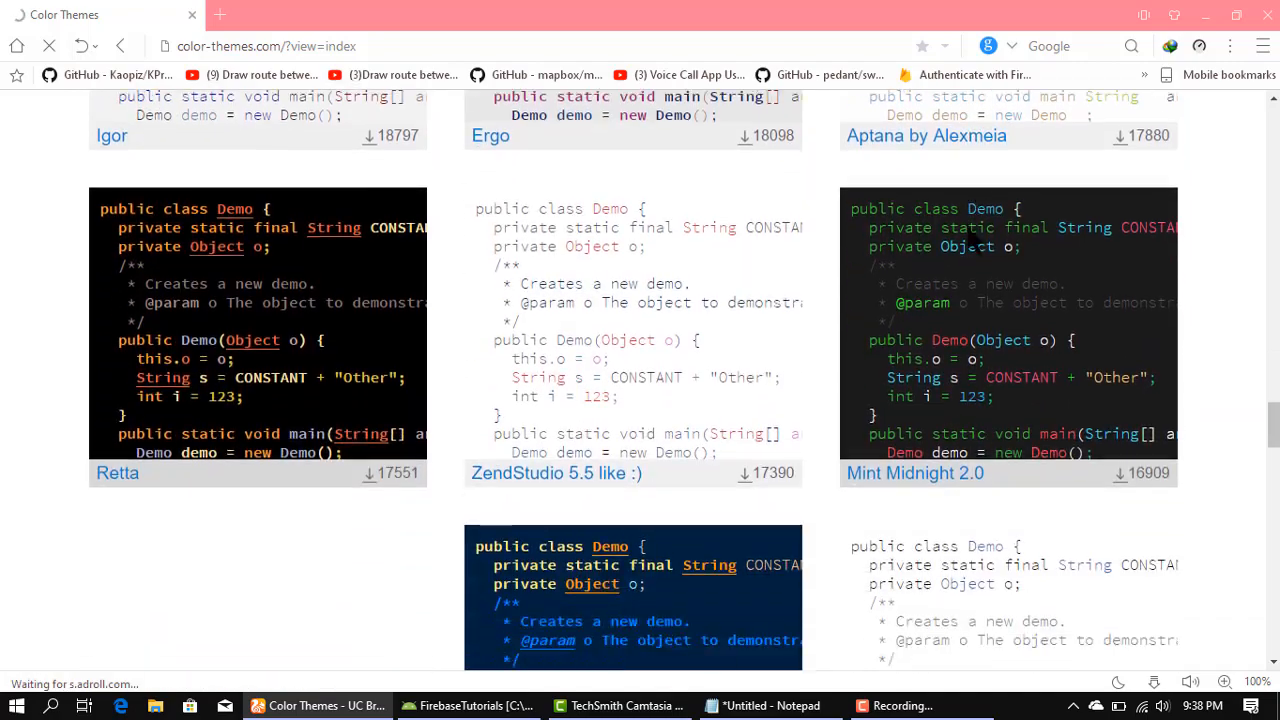
pyautogui.scroll(-2, 970, 240)
pyautogui.scroll(-3, 965, 222)
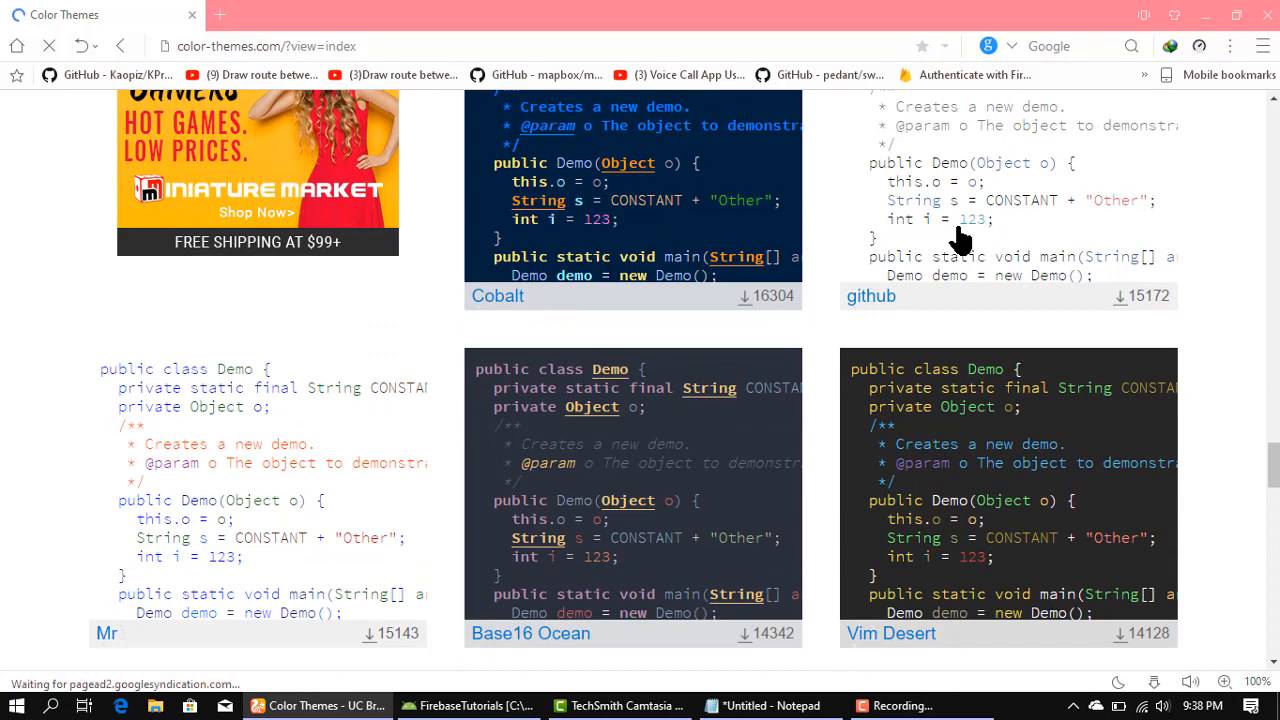
# Step: Open the Cobalt theme's page and download Cobalt.jar for IDEA to the Downloads folder
pyautogui.click(740, 175)
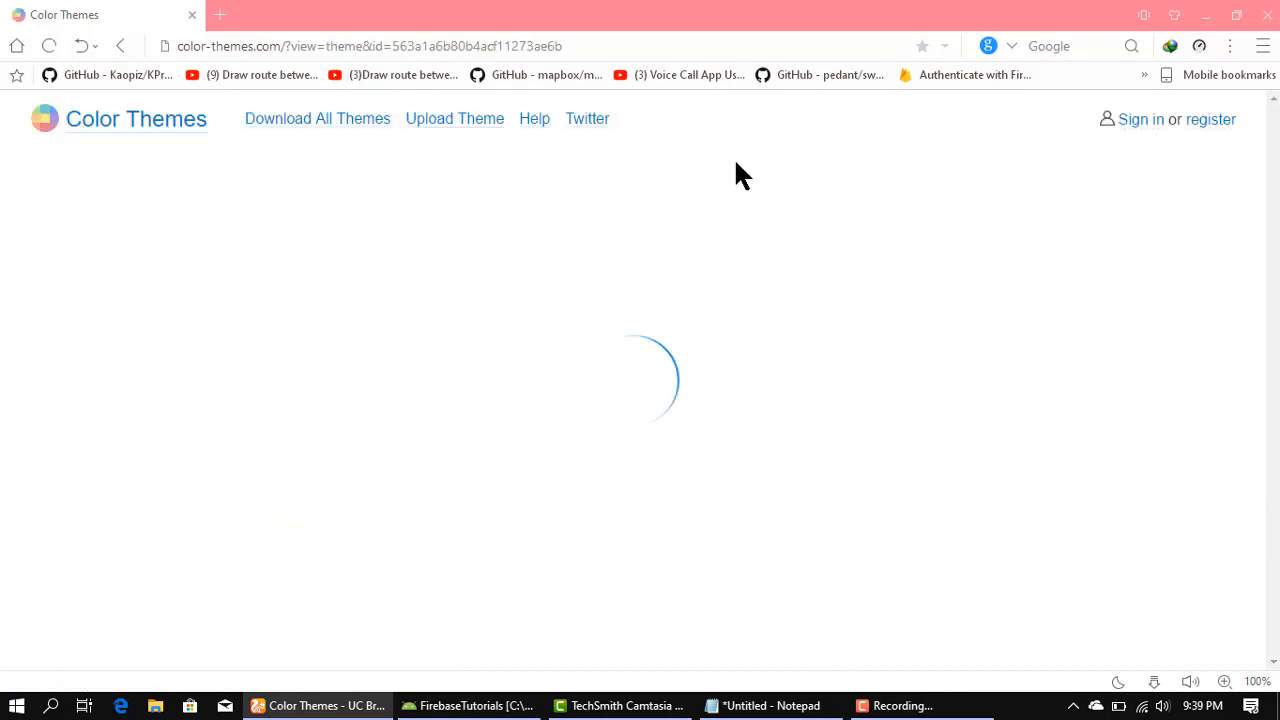
pyautogui.scroll(-7, 757, 290)
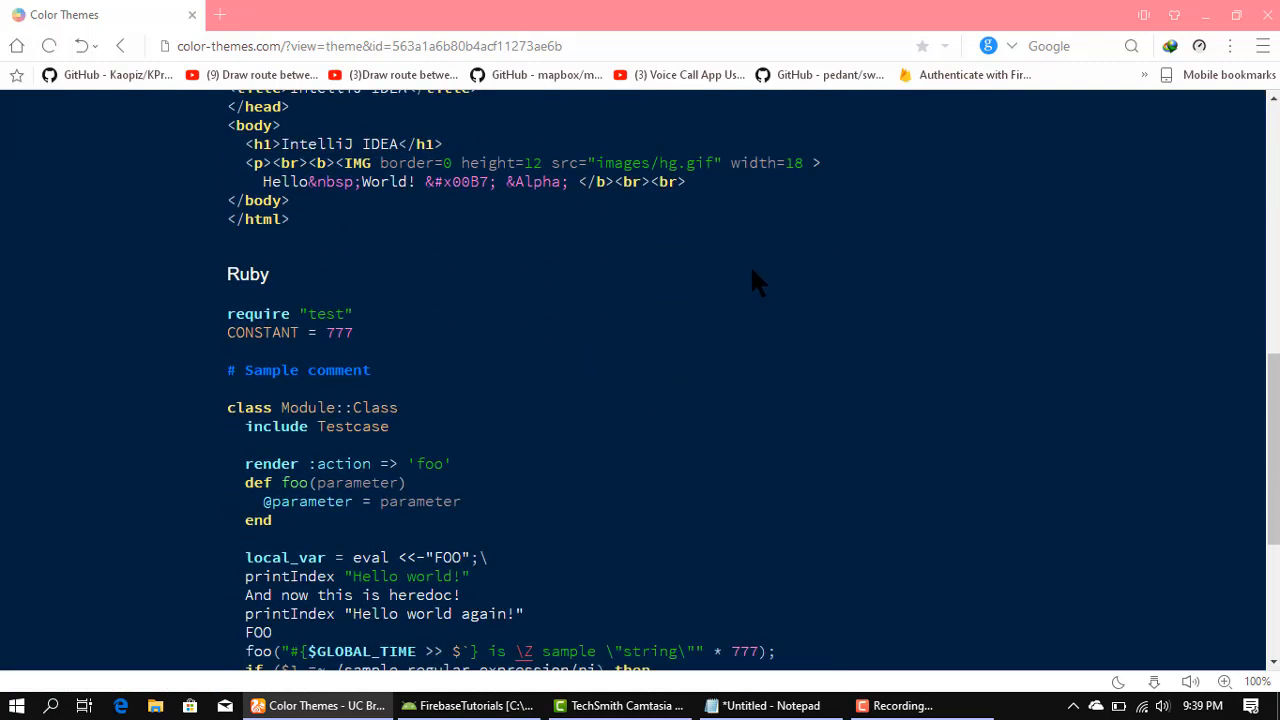
pyautogui.scroll(-3, 754, 275)
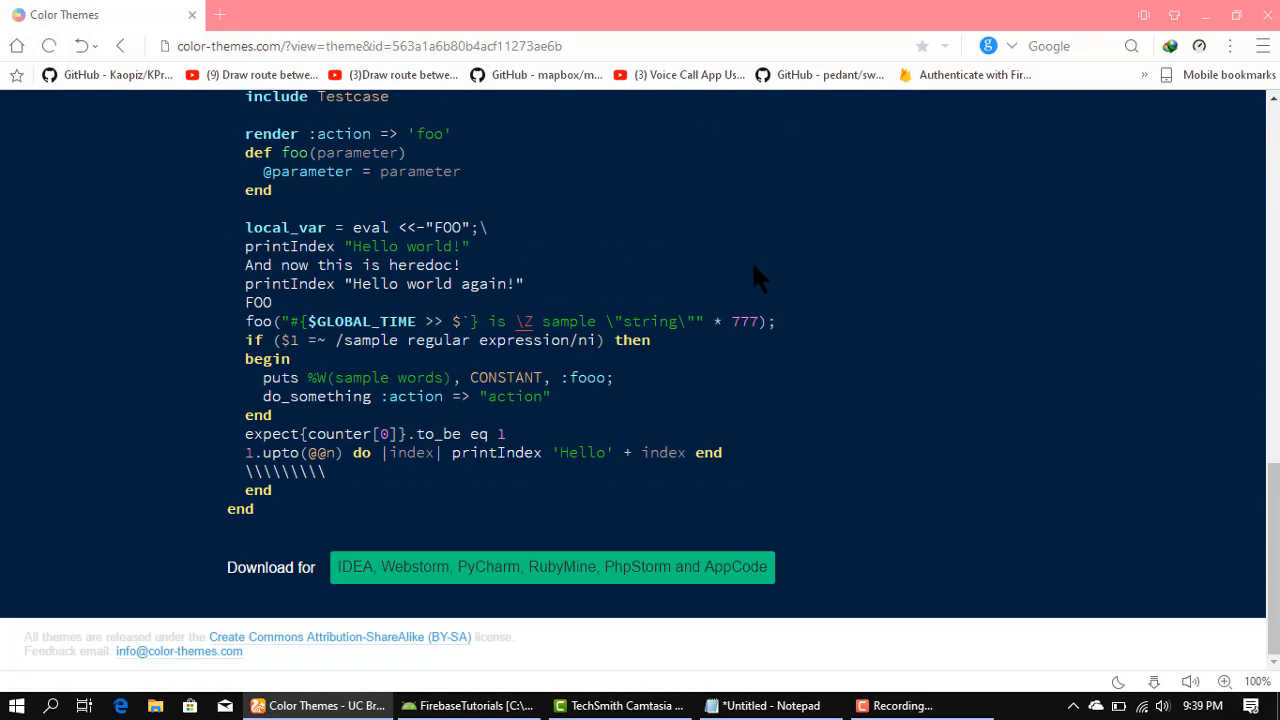
pyautogui.click(533, 575)
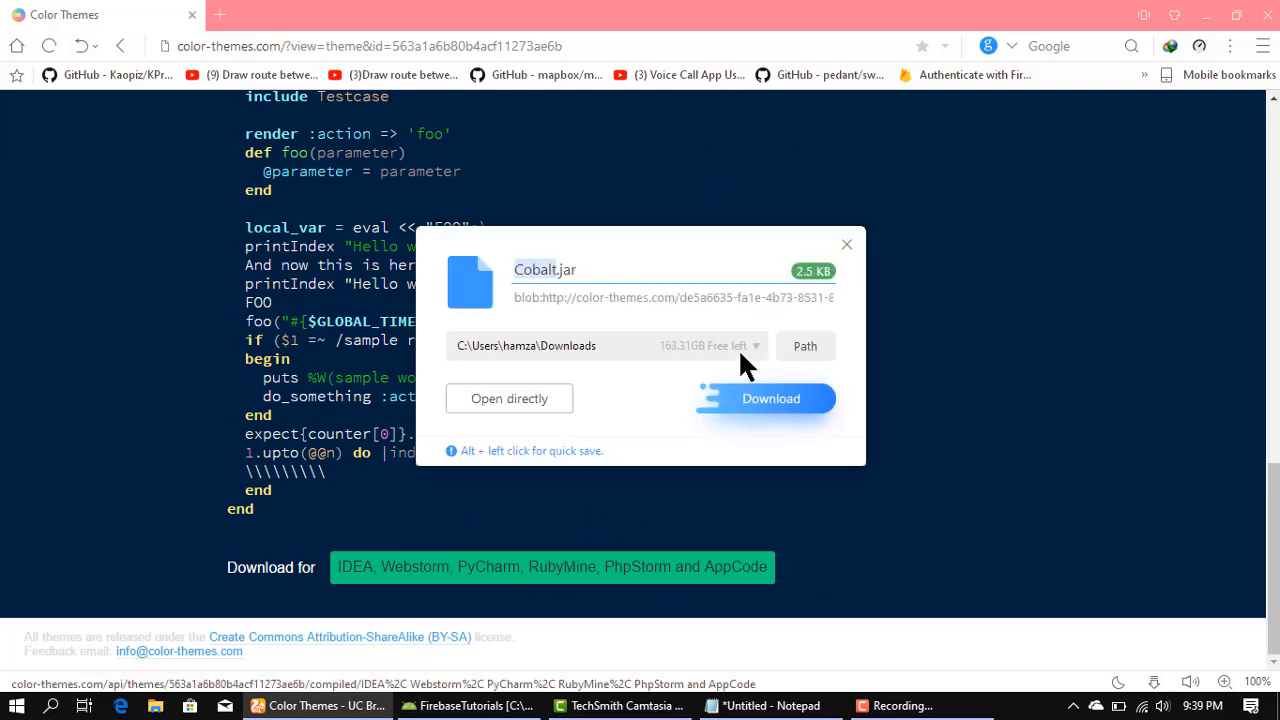
pyautogui.click(804, 398)
pyautogui.scroll(4, 688, 305)
pyautogui.scroll(6, 683, 292)
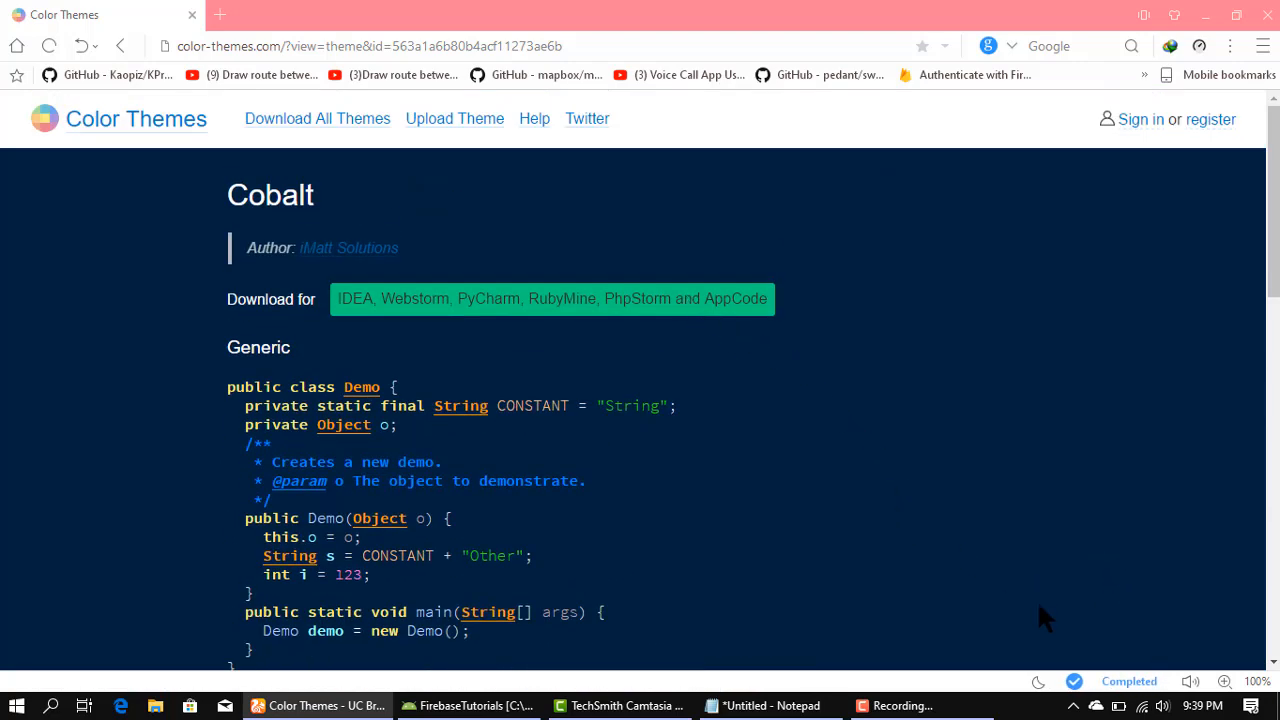
pyautogui.click(1154, 681)
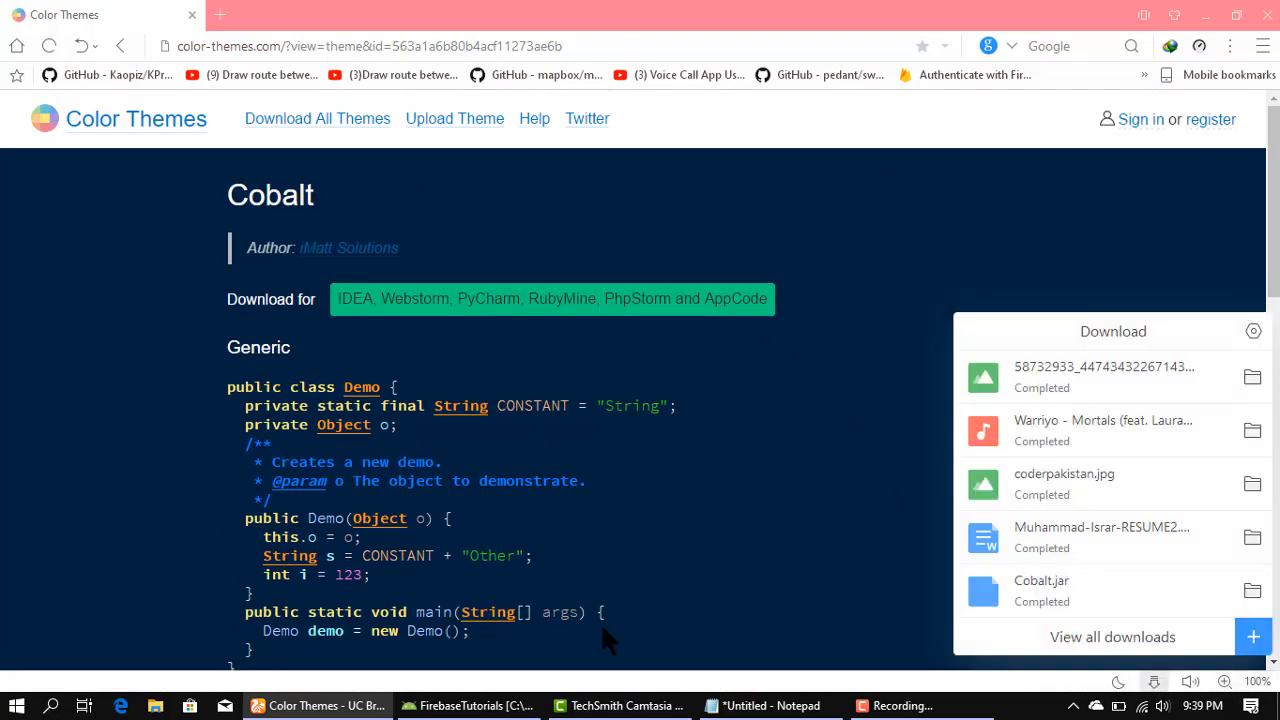
# Step: Switch to Android Studio and import Cobalt.jar from the user's Downloads folder as settings, including Editor Colors and Editor Colors (schemes)
pyautogui.click(470, 706)
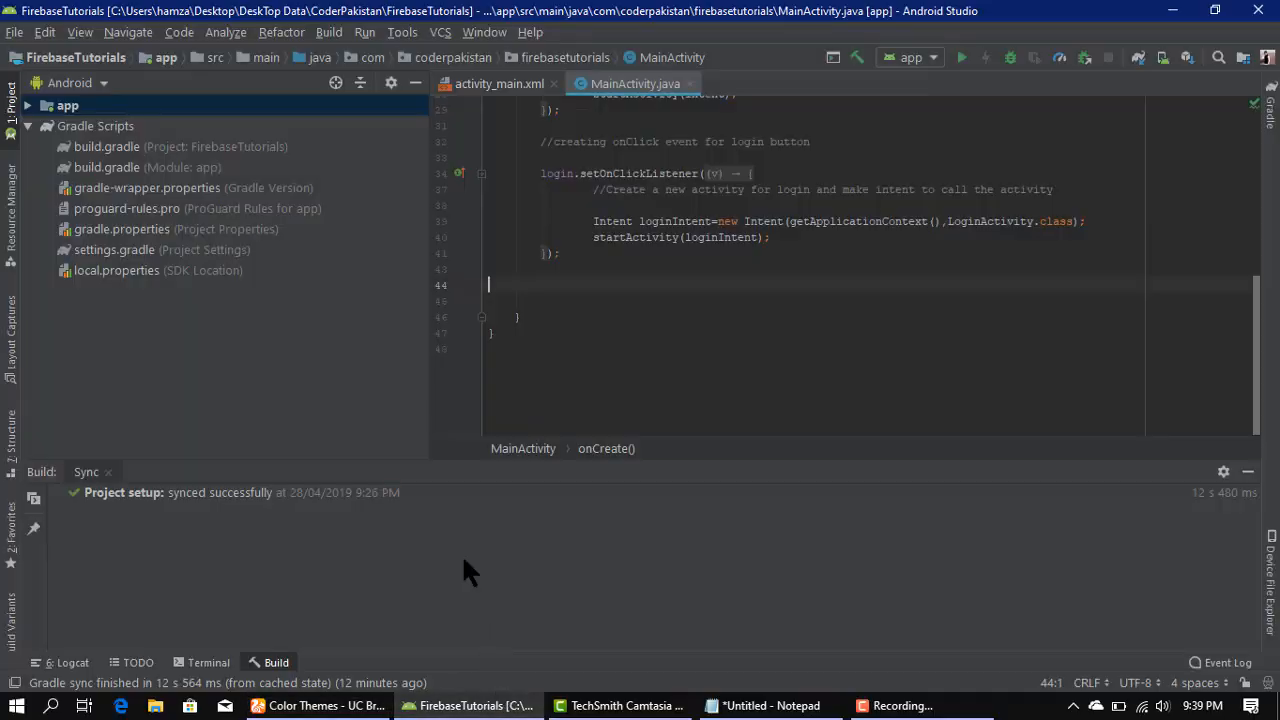
pyautogui.click(14, 32)
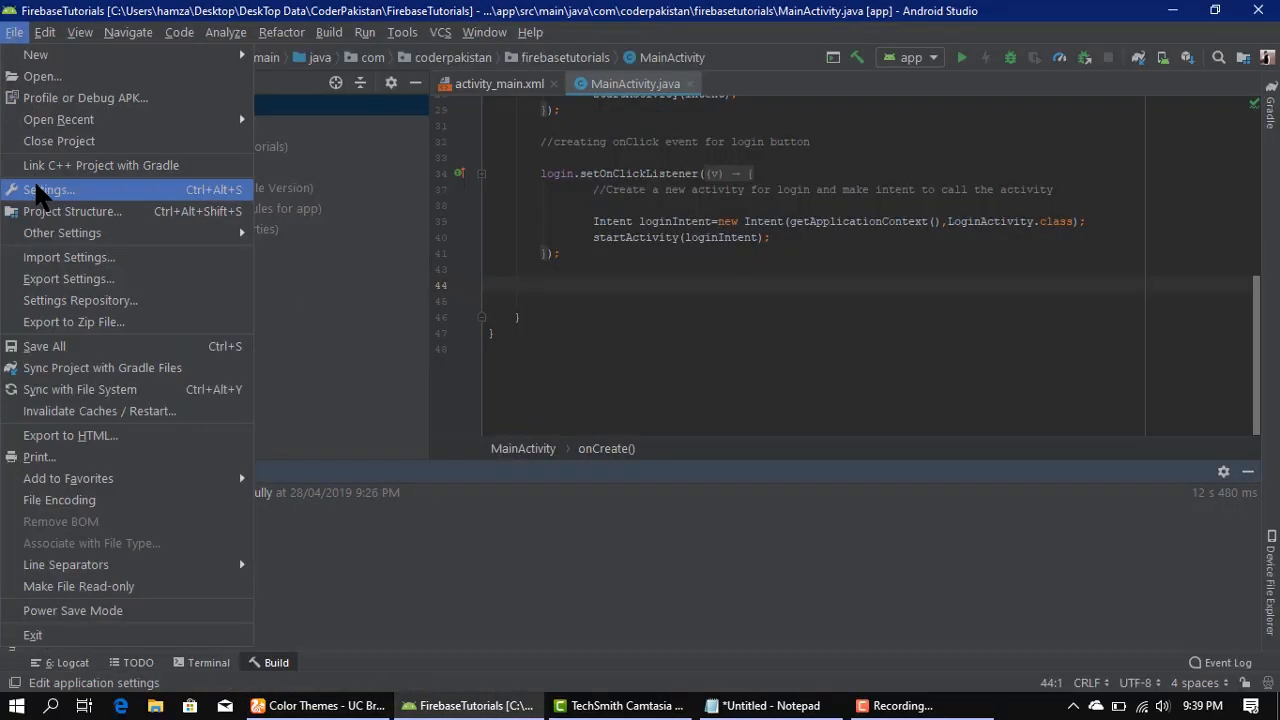
pyautogui.click(82, 257)
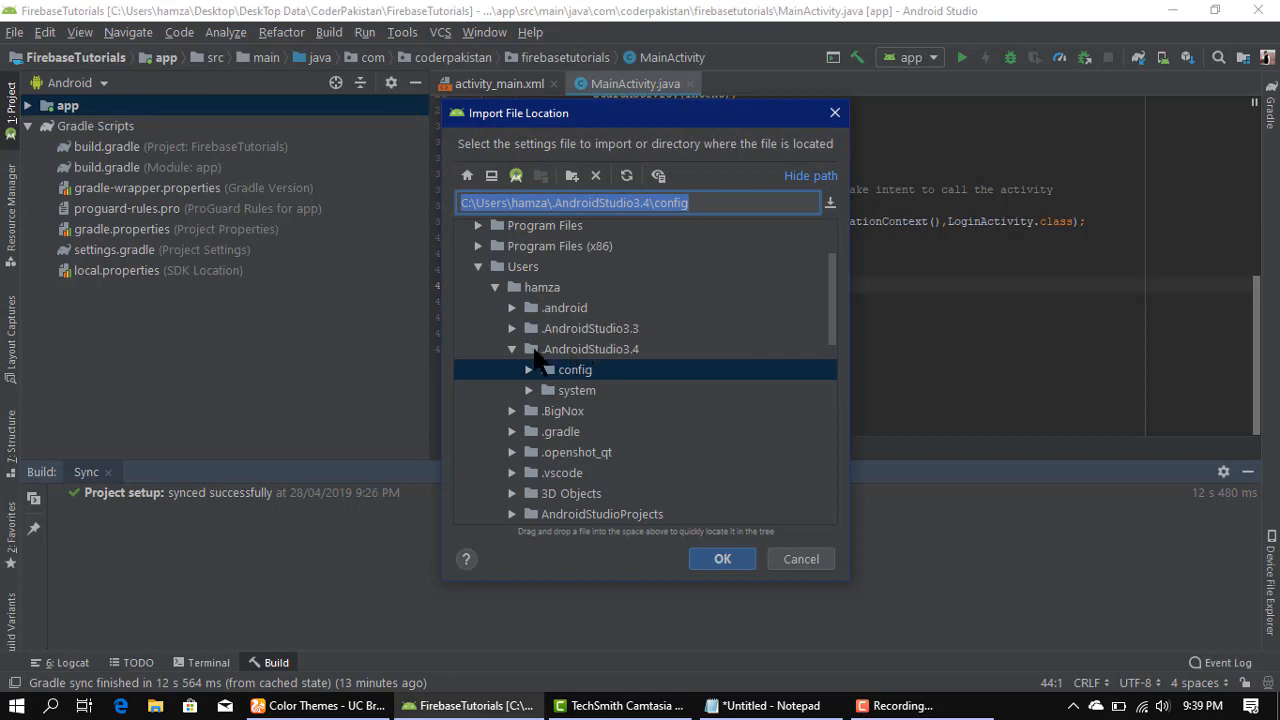
pyautogui.click(495, 287)
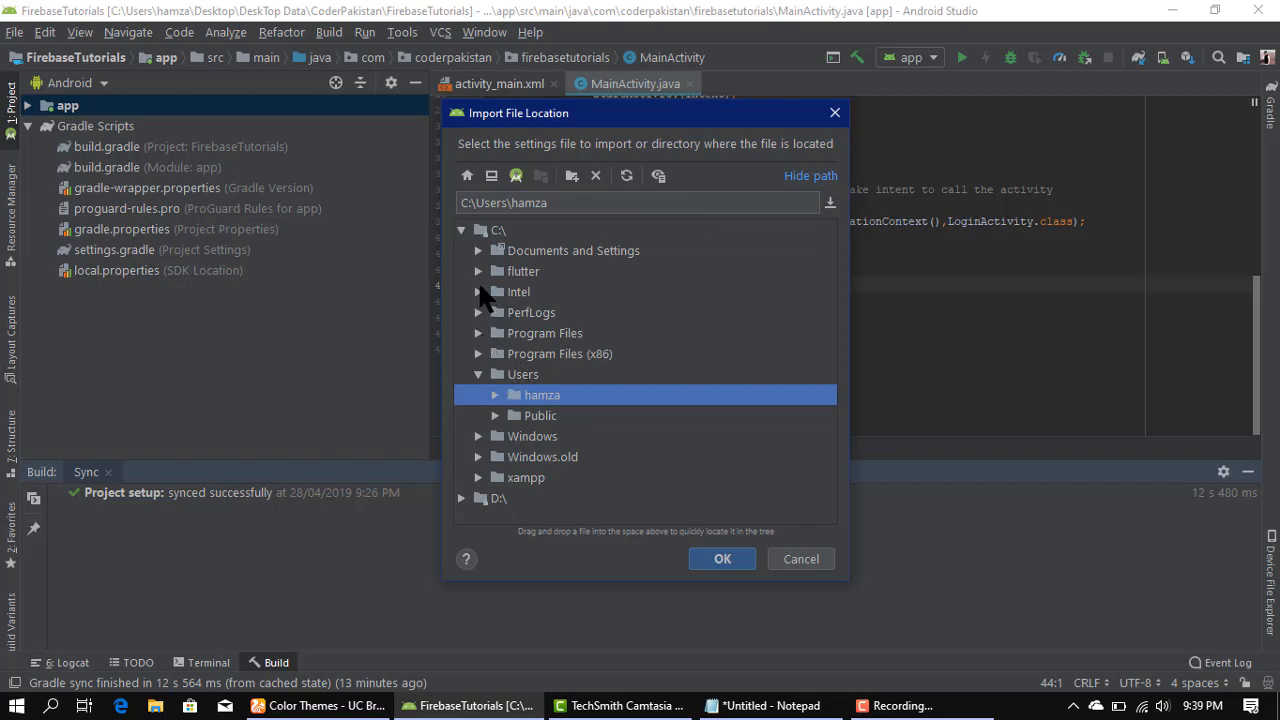
pyautogui.click(494, 394)
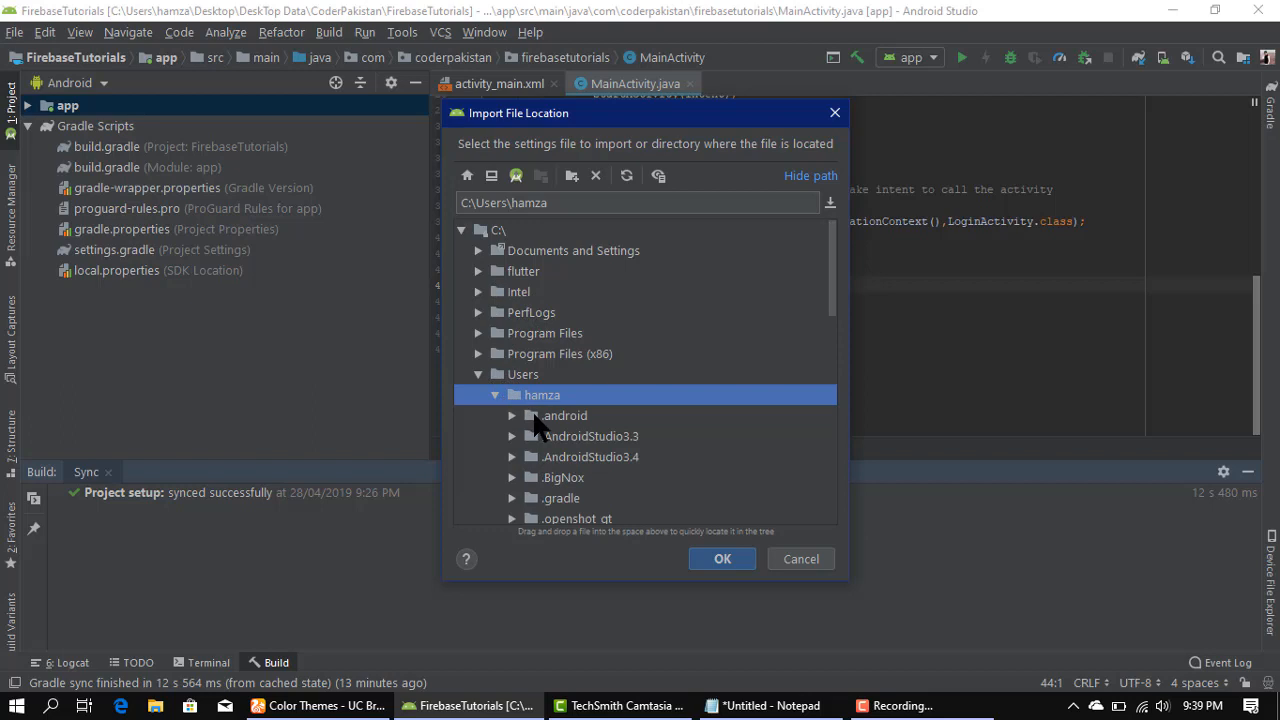
pyautogui.scroll(-1, 539, 406)
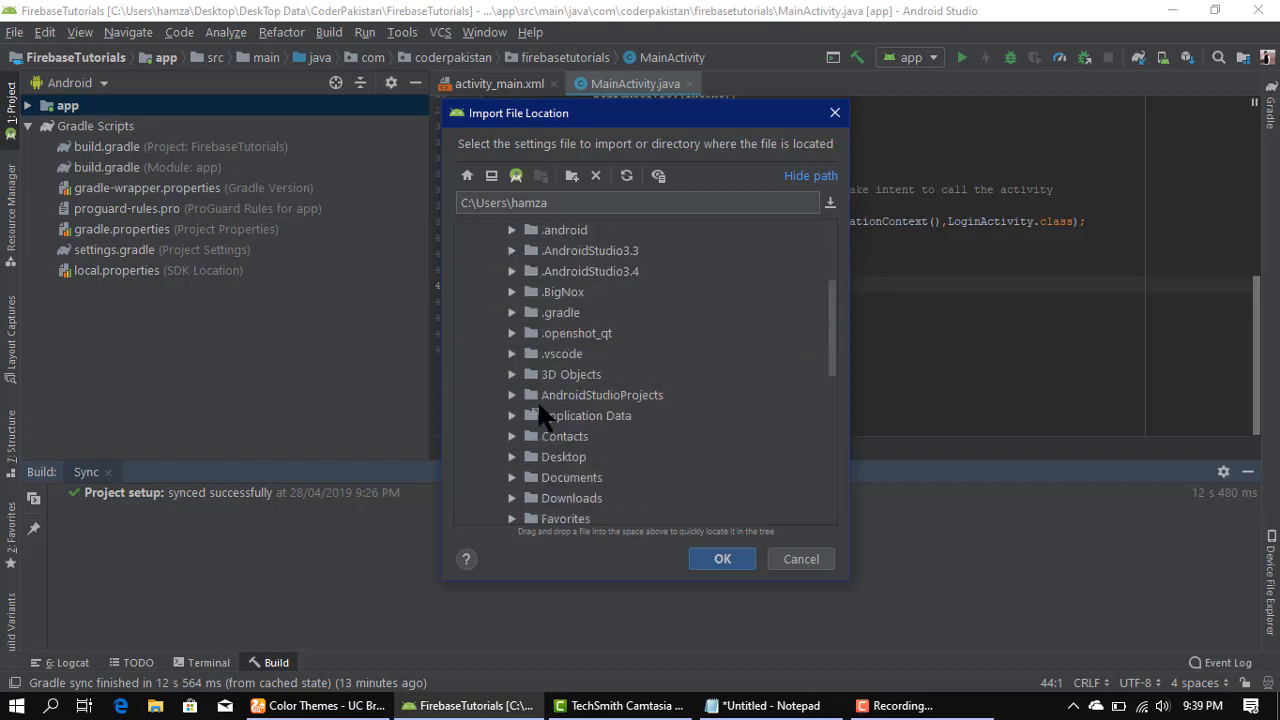
pyautogui.click(511, 498)
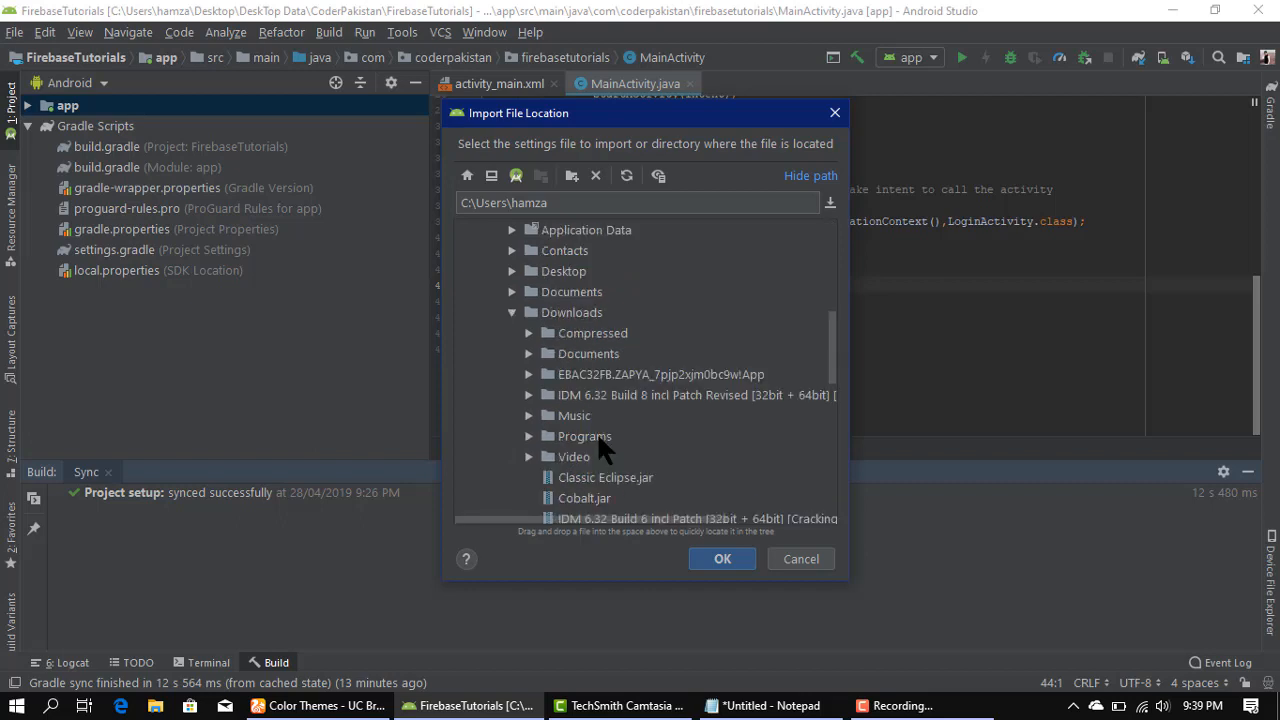
pyautogui.scroll(-1, 609, 436)
pyautogui.click(585, 436)
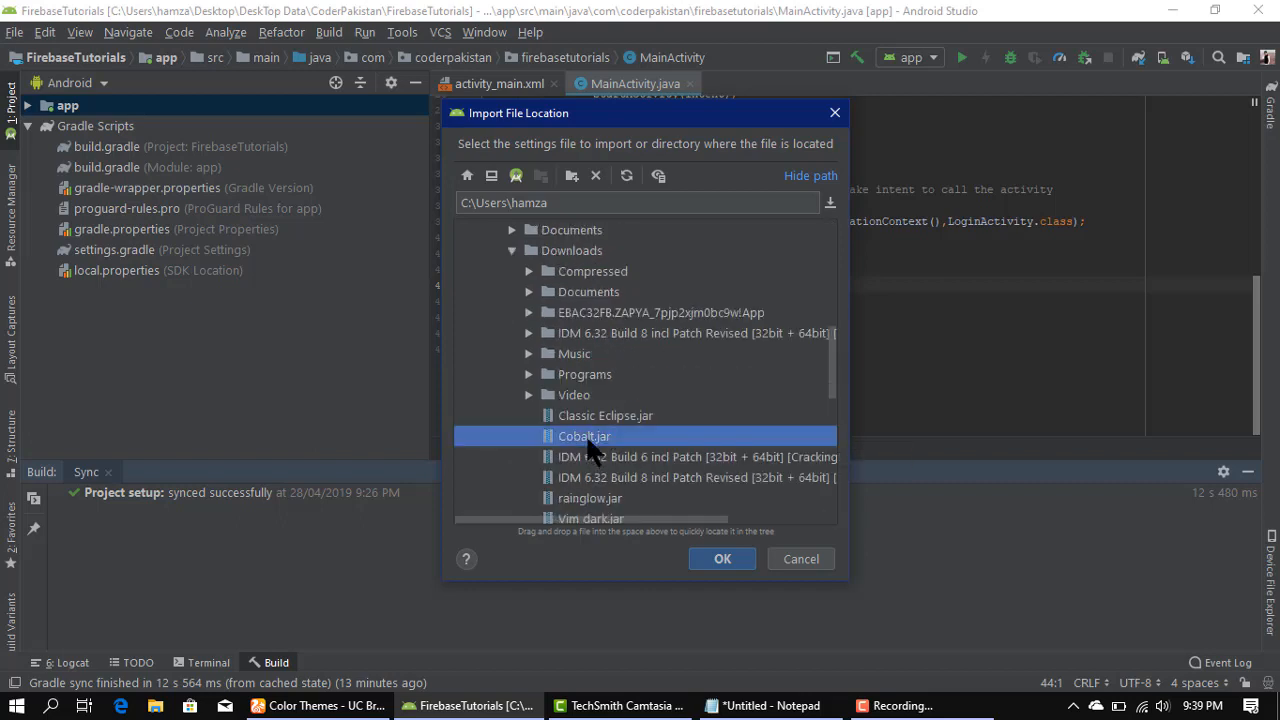
pyautogui.click(712, 548)
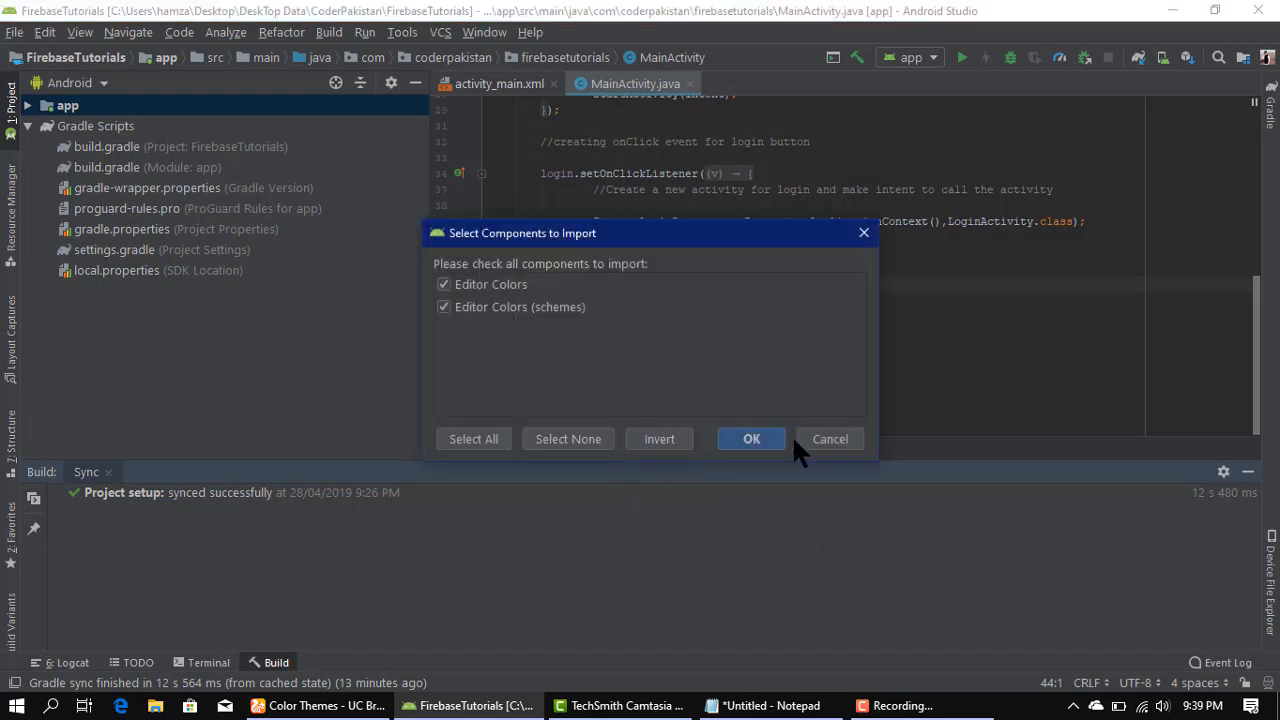
pyautogui.click(765, 440)
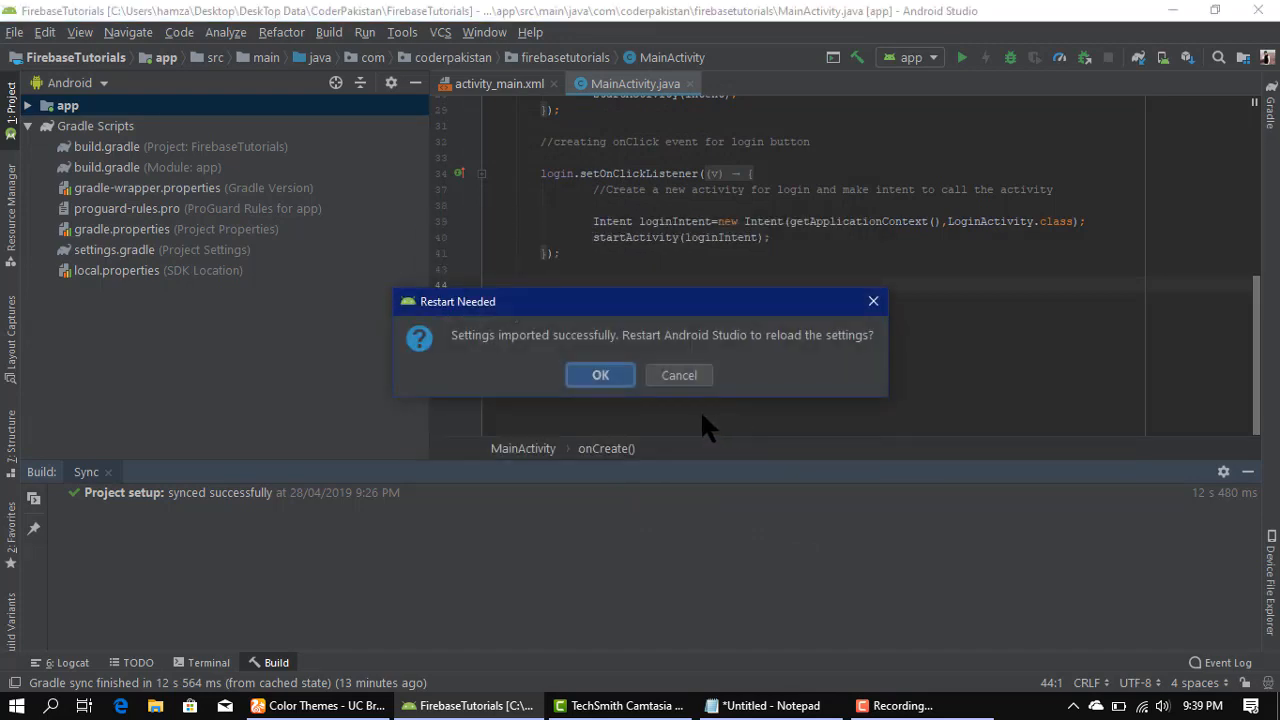
# Step: Restart Android Studio to reload the imported settings and dismiss the Tip of the Day
pyautogui.click(591, 379)
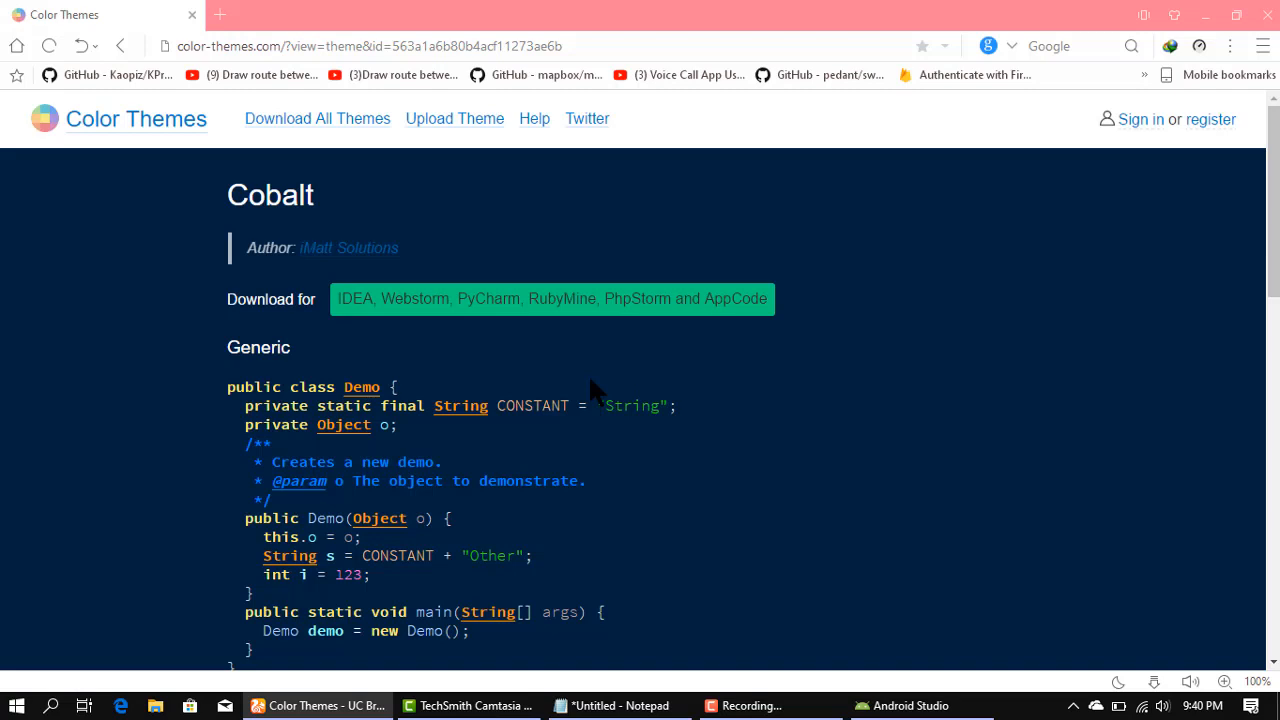
pyautogui.click(976, 710)
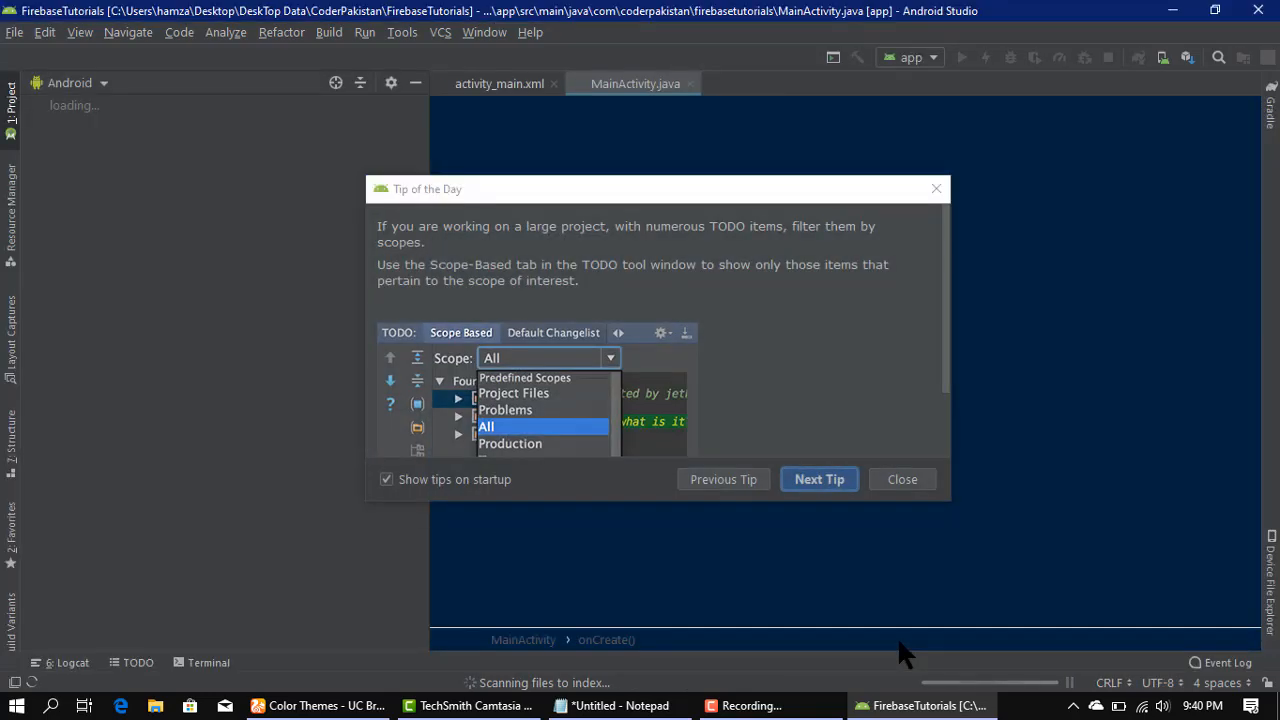
pyautogui.click(905, 479)
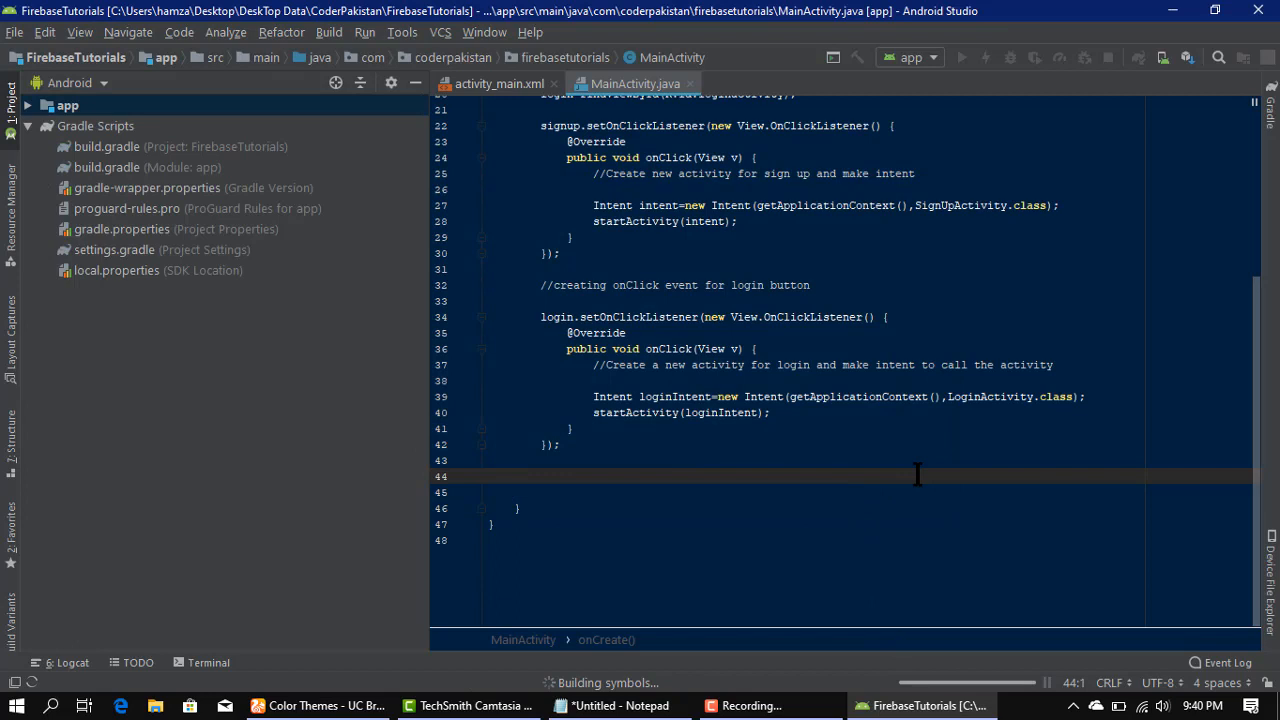
# Step: Examine how the imported color scheme renders the code in MainActivity.java and activity_main.xml, including selected text
pyautogui.scroll(1, 917, 474)
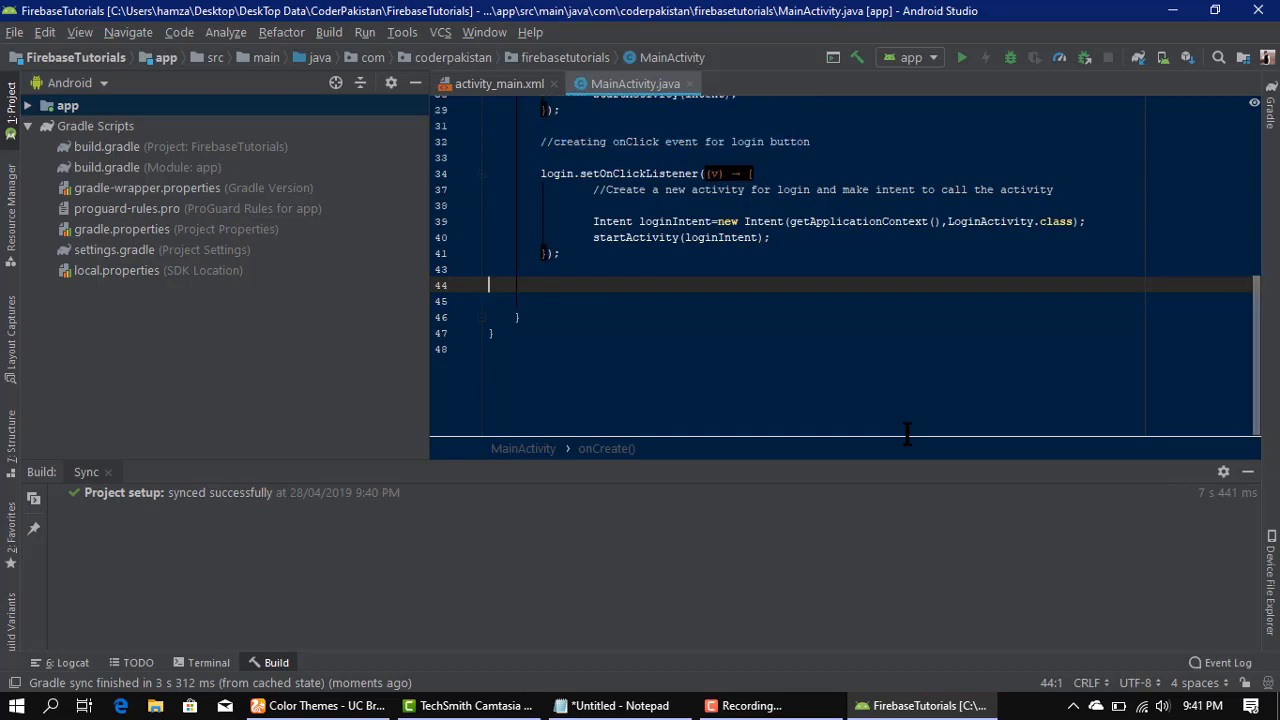
pyautogui.scroll(8, 858, 362)
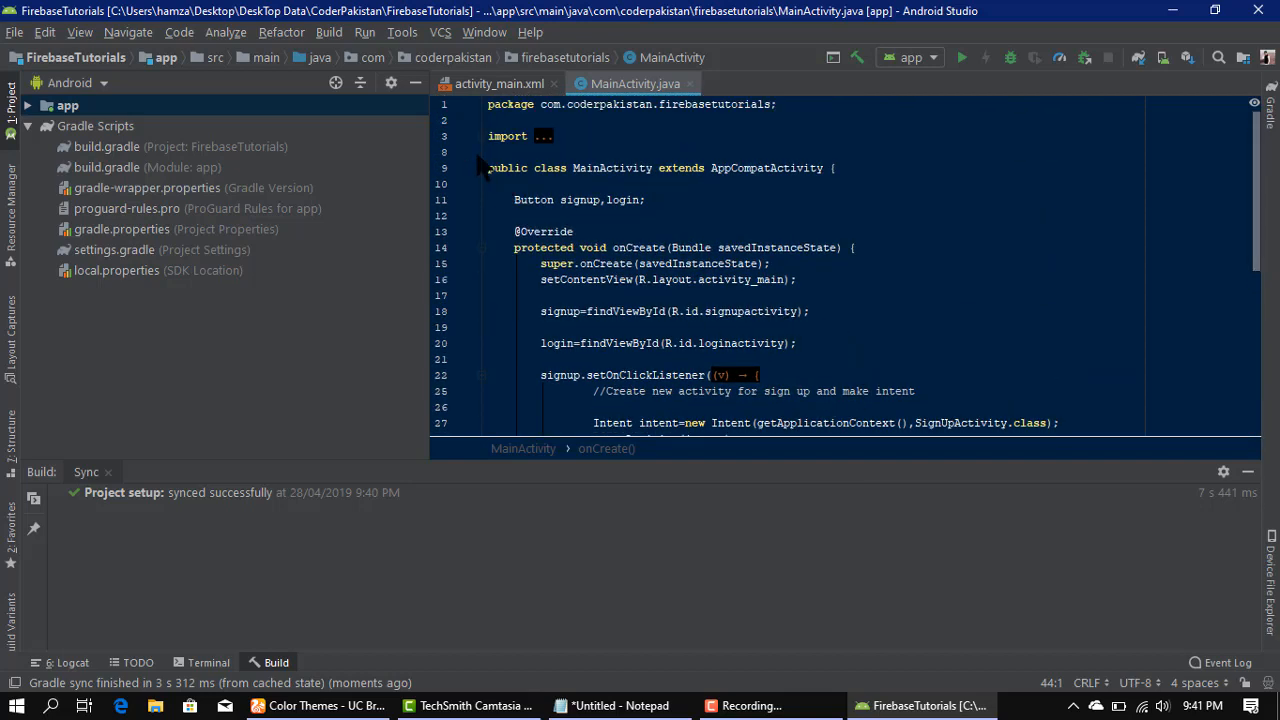
pyautogui.moveTo(490, 168); pyautogui.dragTo(1000, 372)
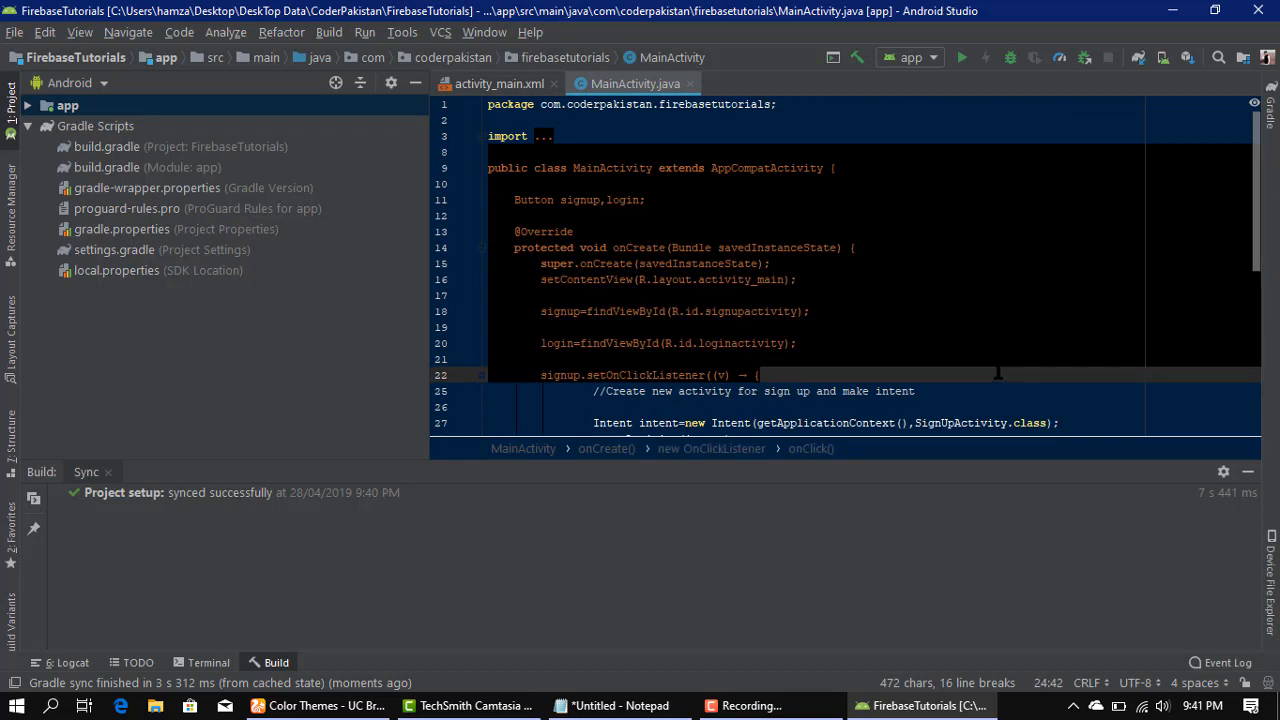
pyautogui.click(980, 345)
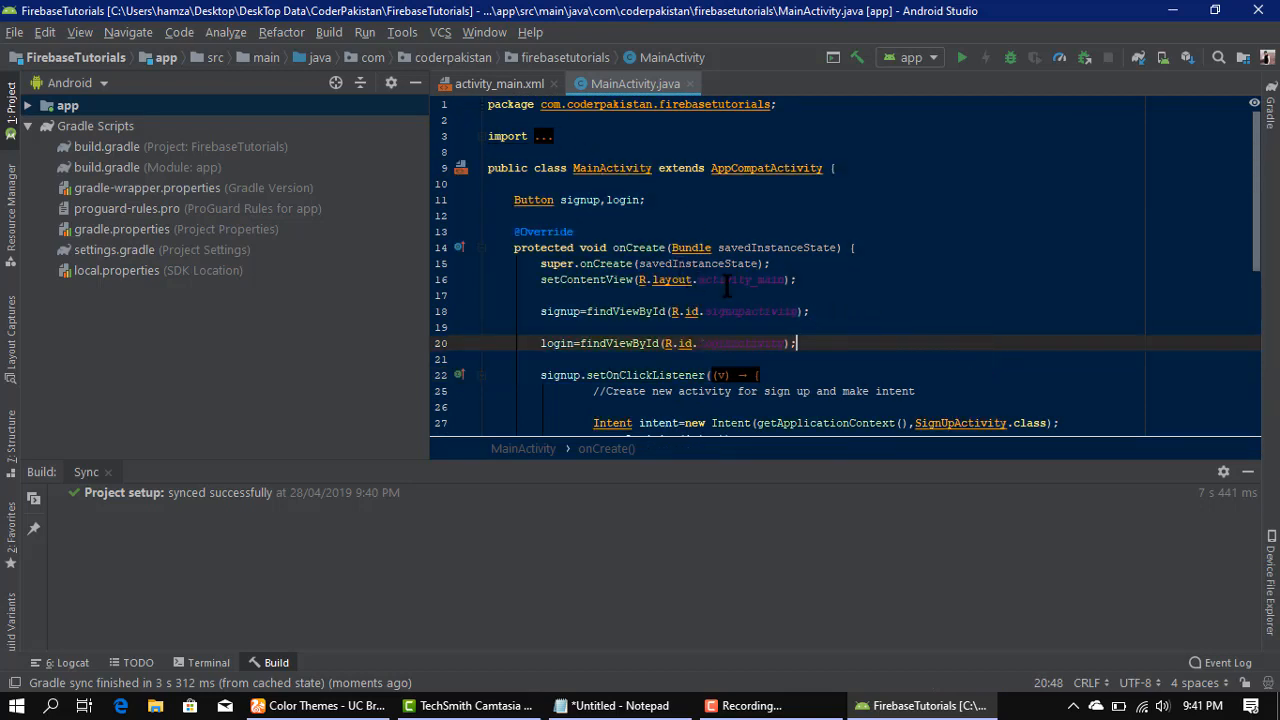
pyautogui.scroll(-2, 740, 294)
pyautogui.scroll(-2, 740, 294)
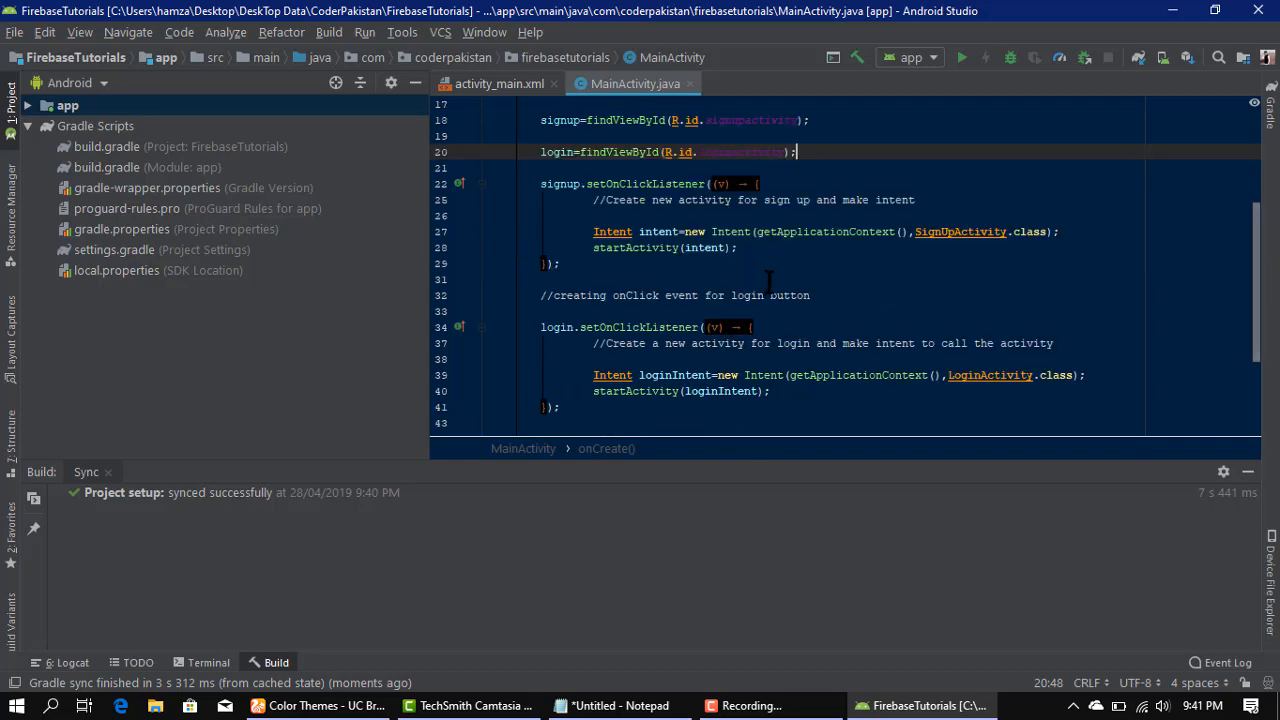
pyautogui.scroll(-2, 770, 280)
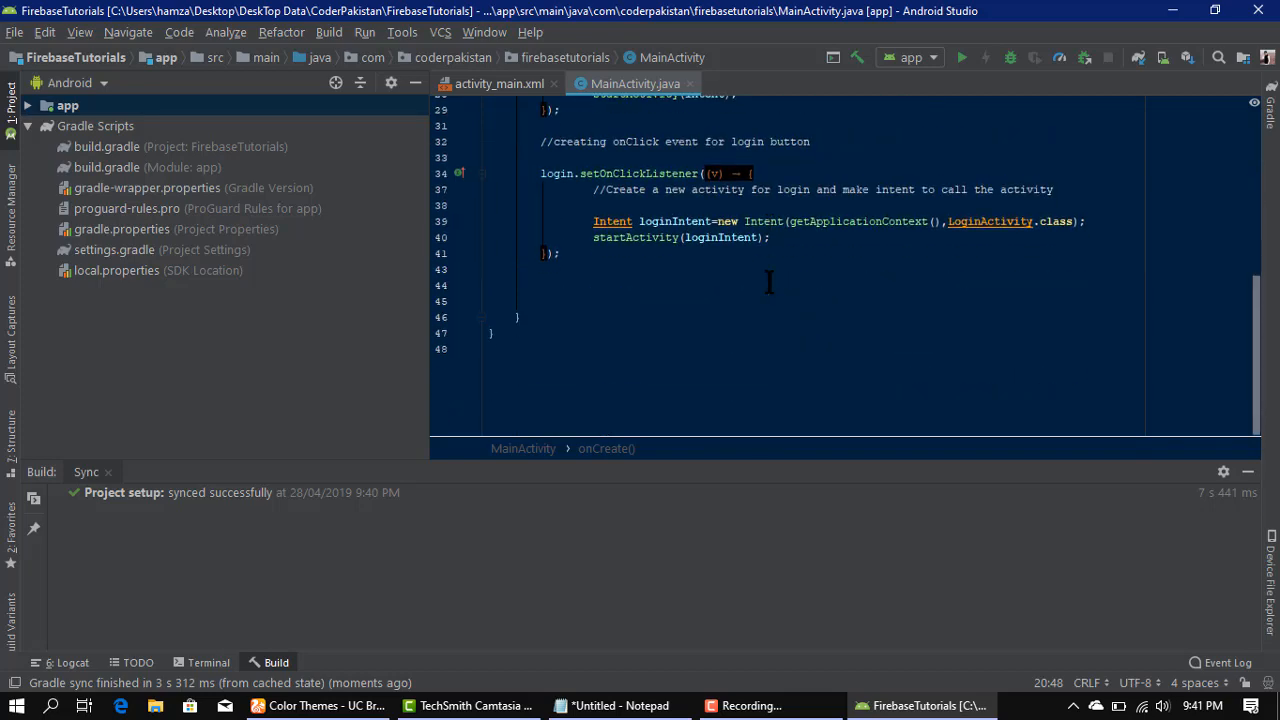
pyautogui.click(497, 83)
pyautogui.scroll(-5, 760, 290)
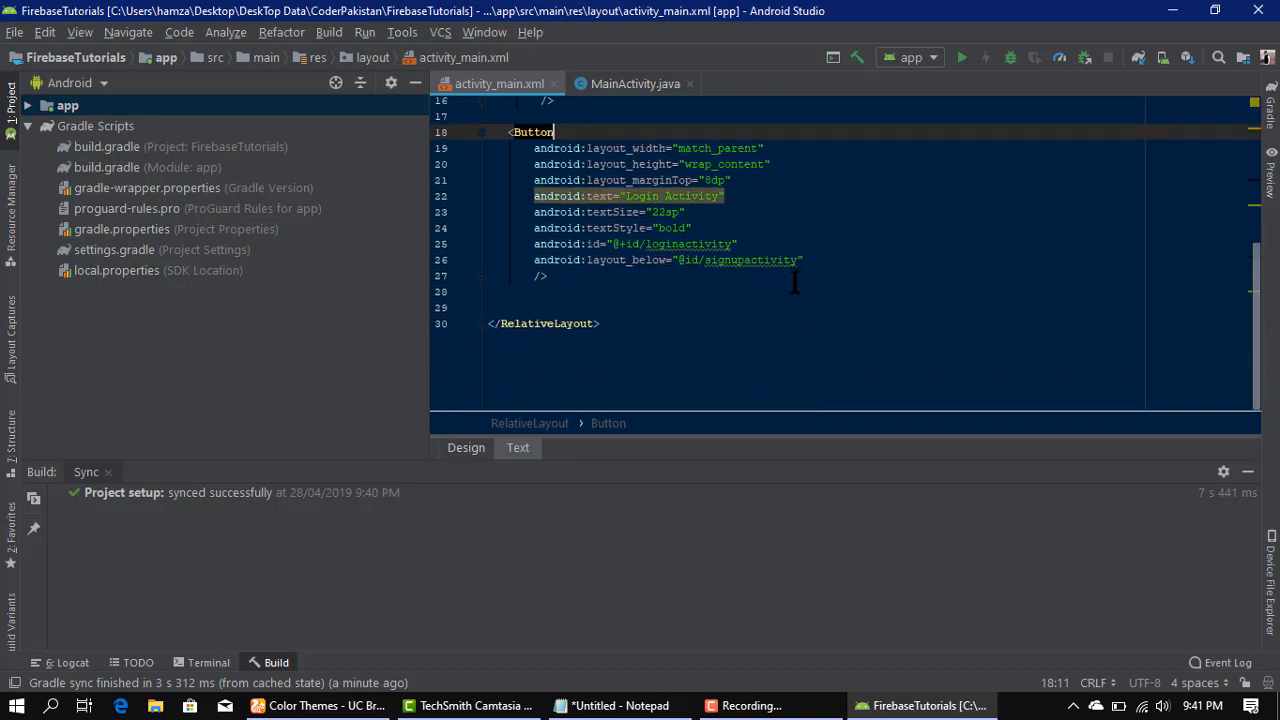
pyautogui.scroll(5, 795, 283)
pyautogui.scroll(-5, 791, 281)
pyautogui.scroll(5, 790, 280)
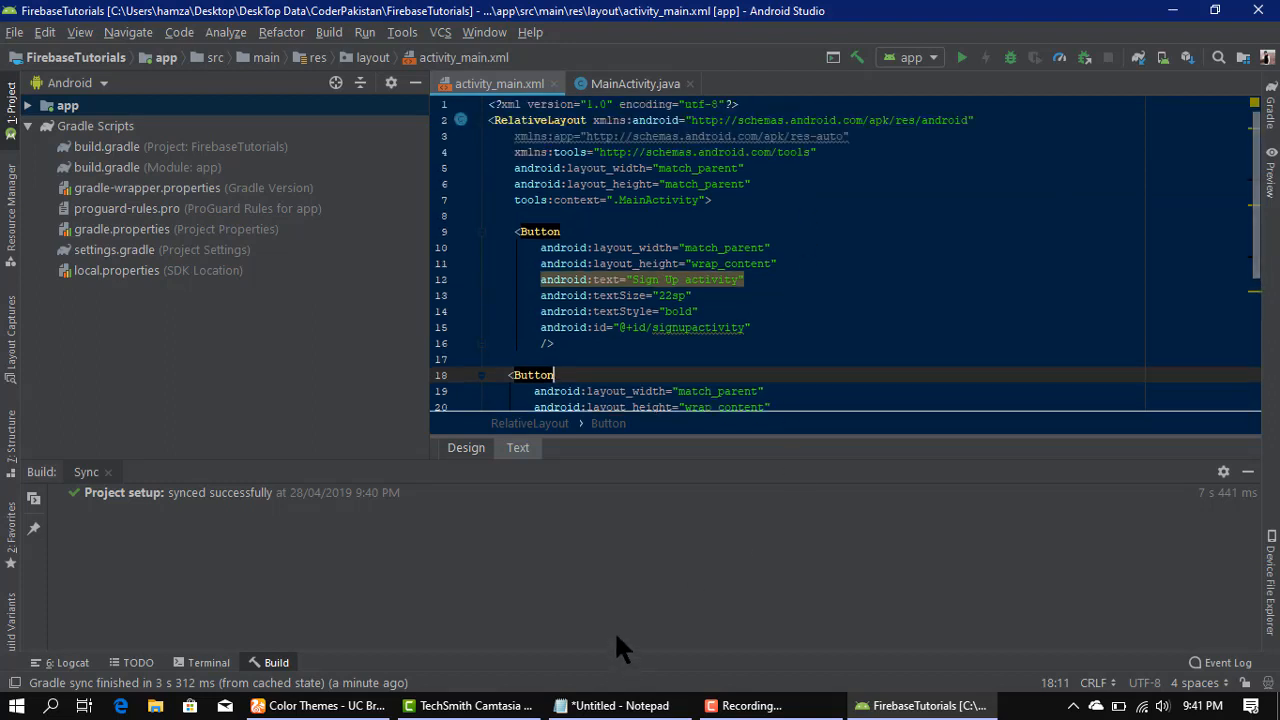
# Step: Switch to the untitled Notepad note and add the closing line "Done... Thanks For Watching...." below "2.Color scheme"
pyautogui.click(620, 705)
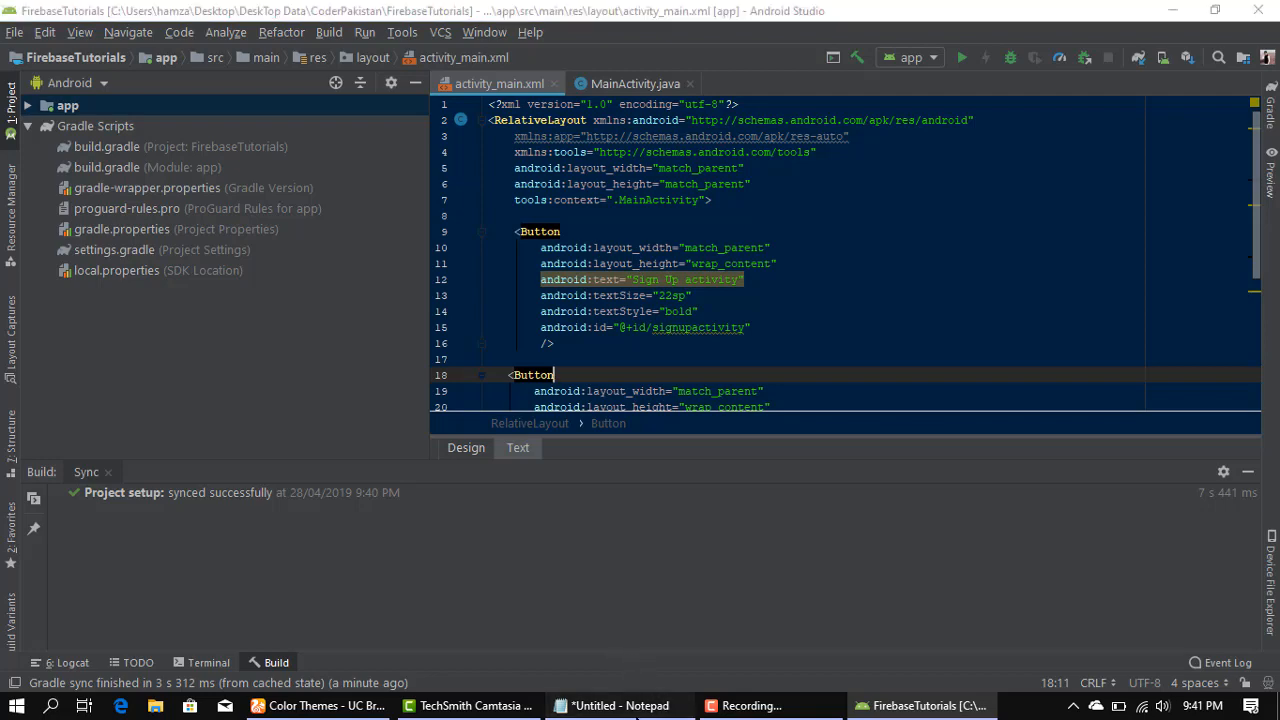
pyautogui.press('Return')
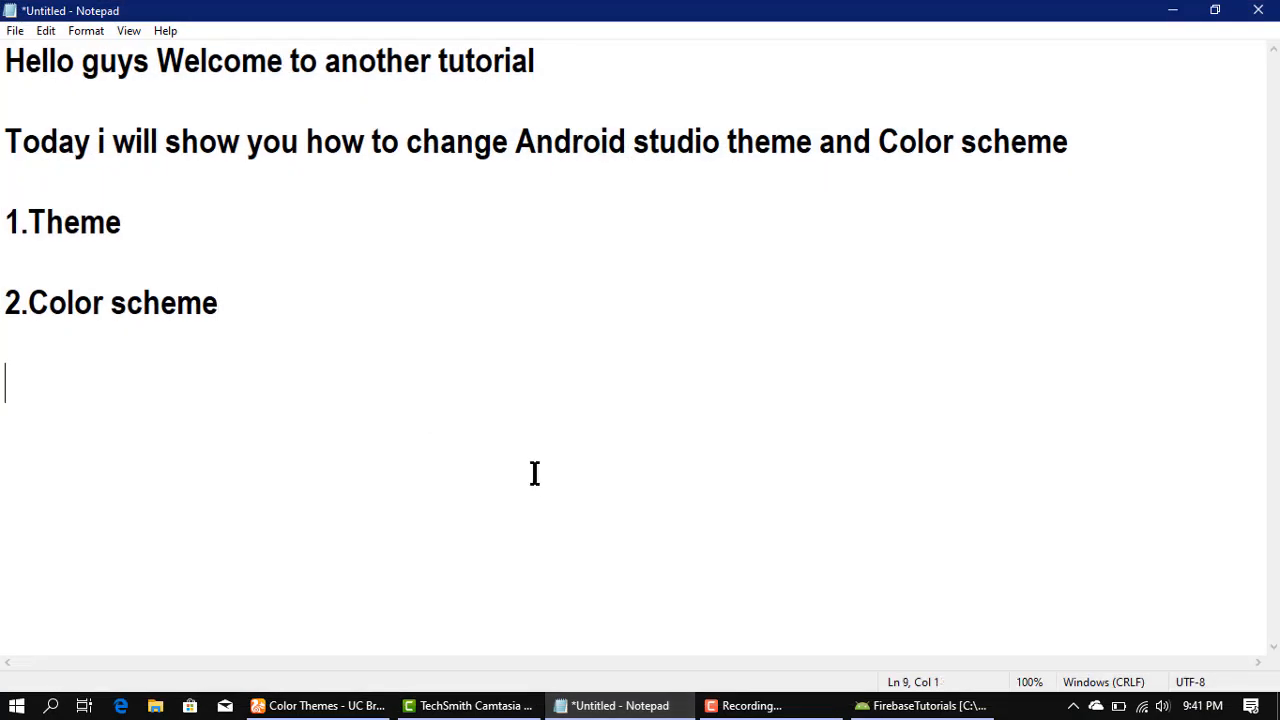
pyautogui.write('Done')
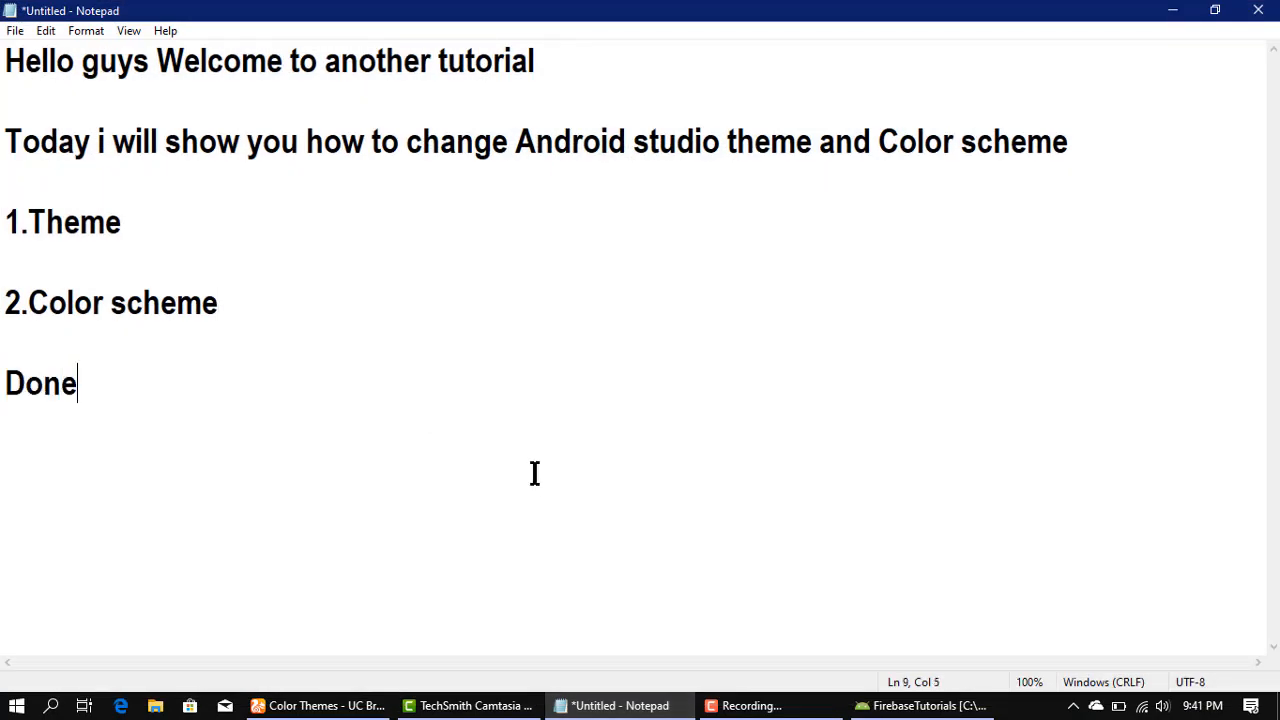
pyautogui.write('... Thanks ')
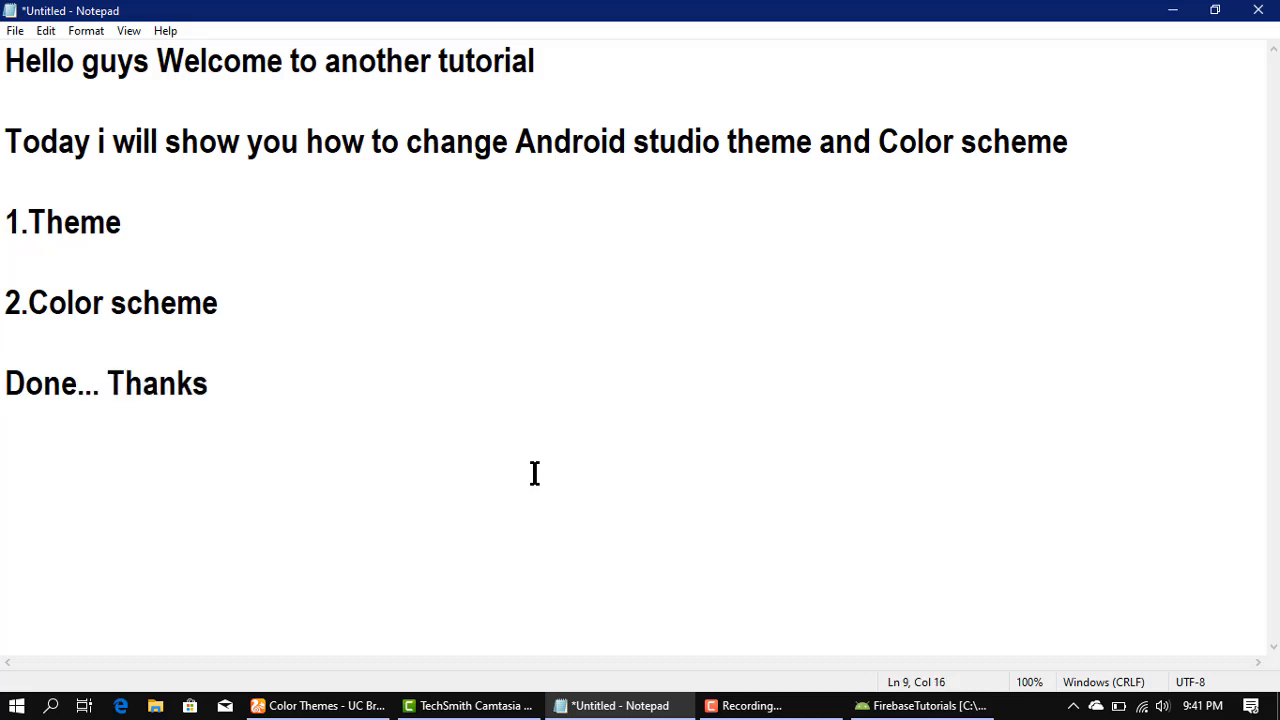
pyautogui.write('For Watchin')
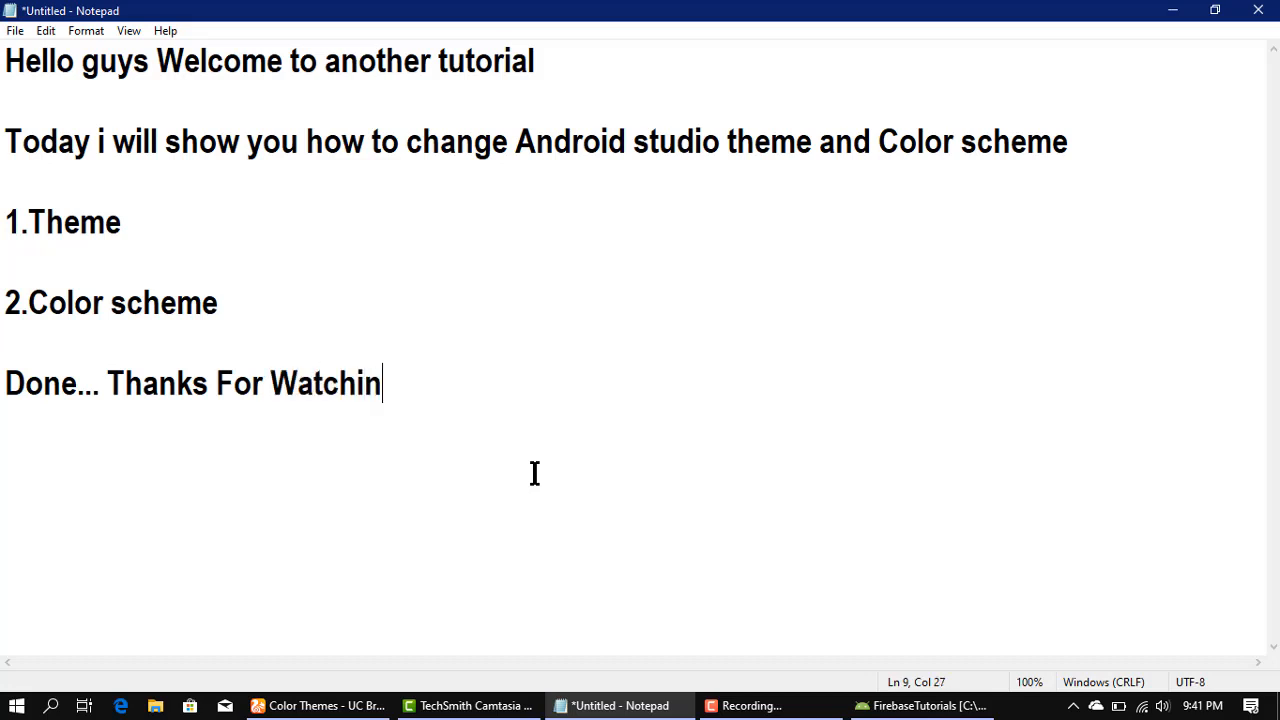
pyautogui.write('g....')
pyautogui.click(748, 705)
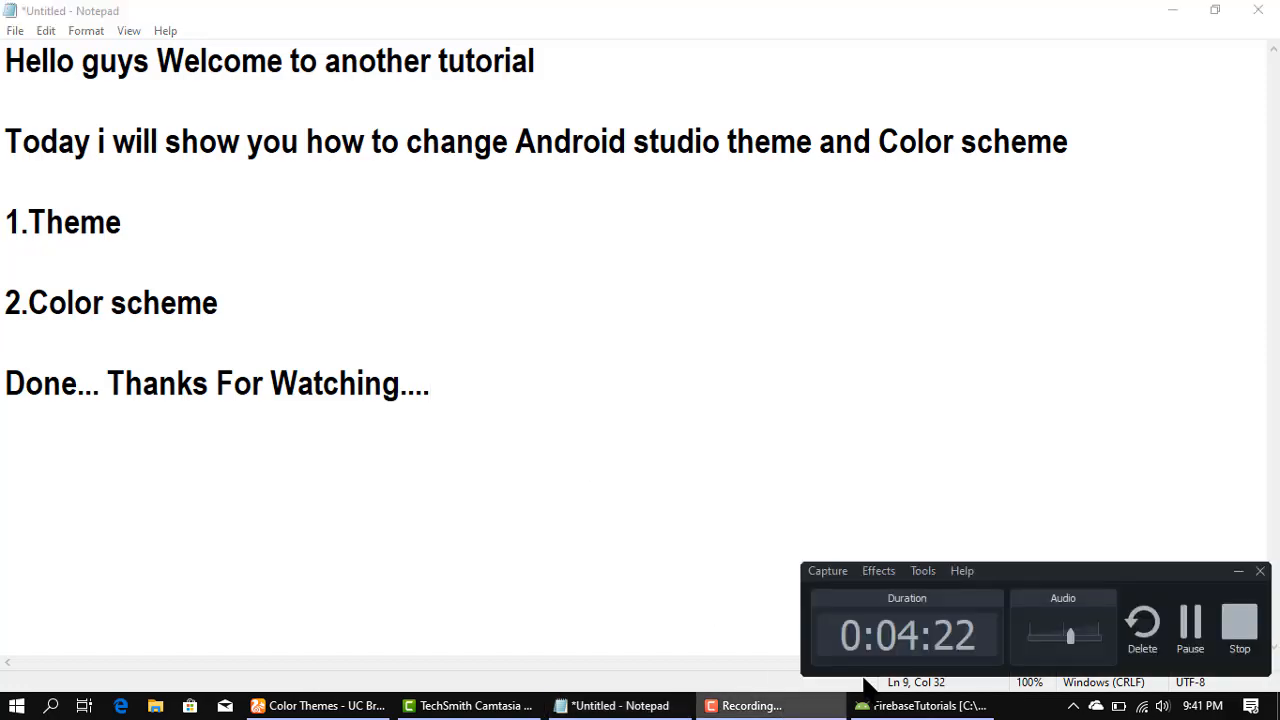